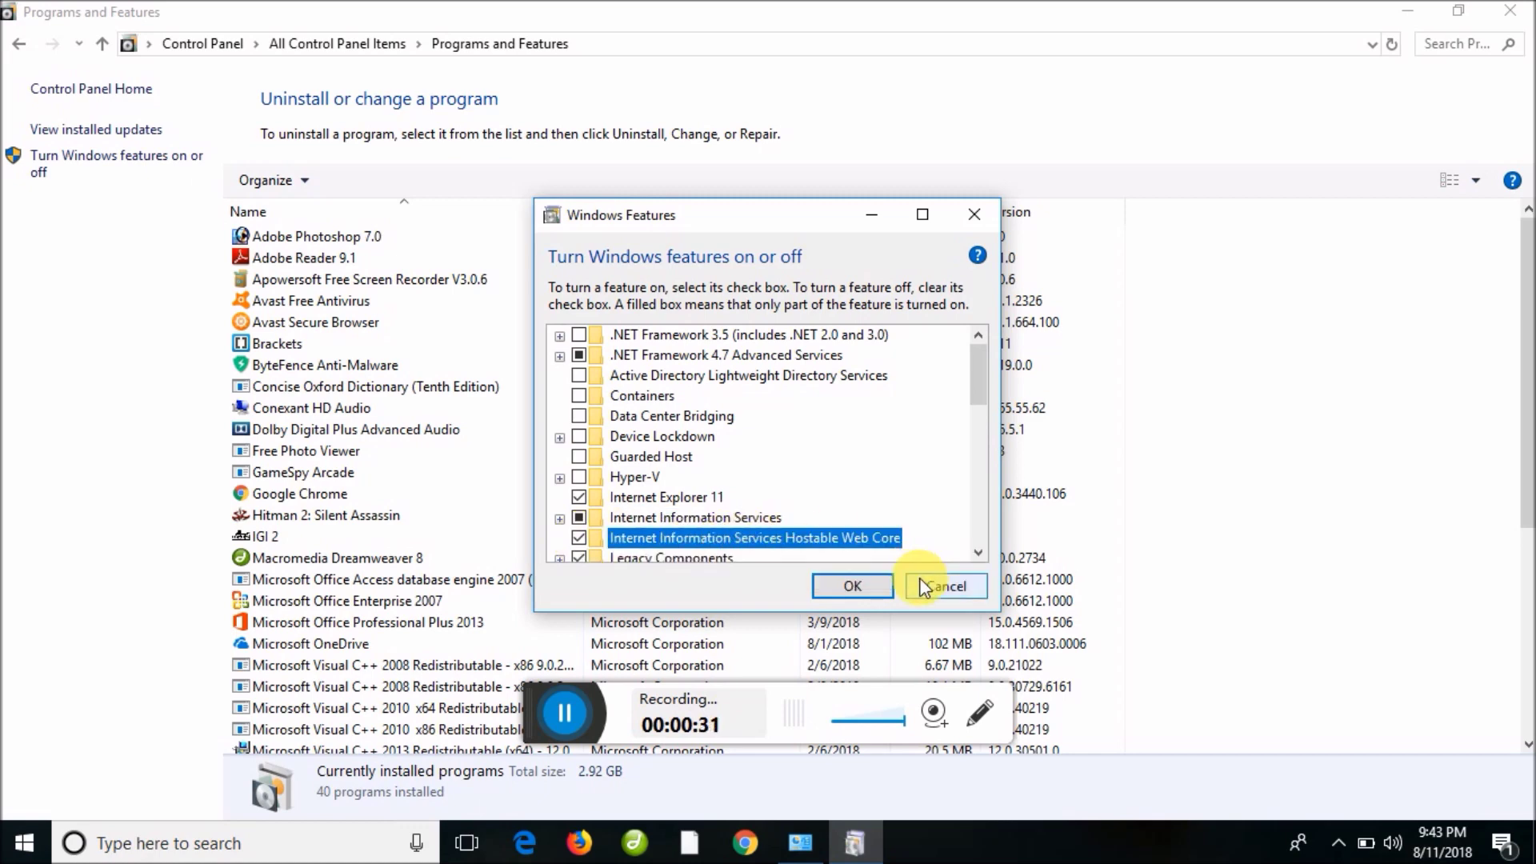
- Apply the selected Windows features, including Internet Information Services Hostable Web Core, and close Programs and Features
{"action": "left_click", "coordinate": [824, 589]}
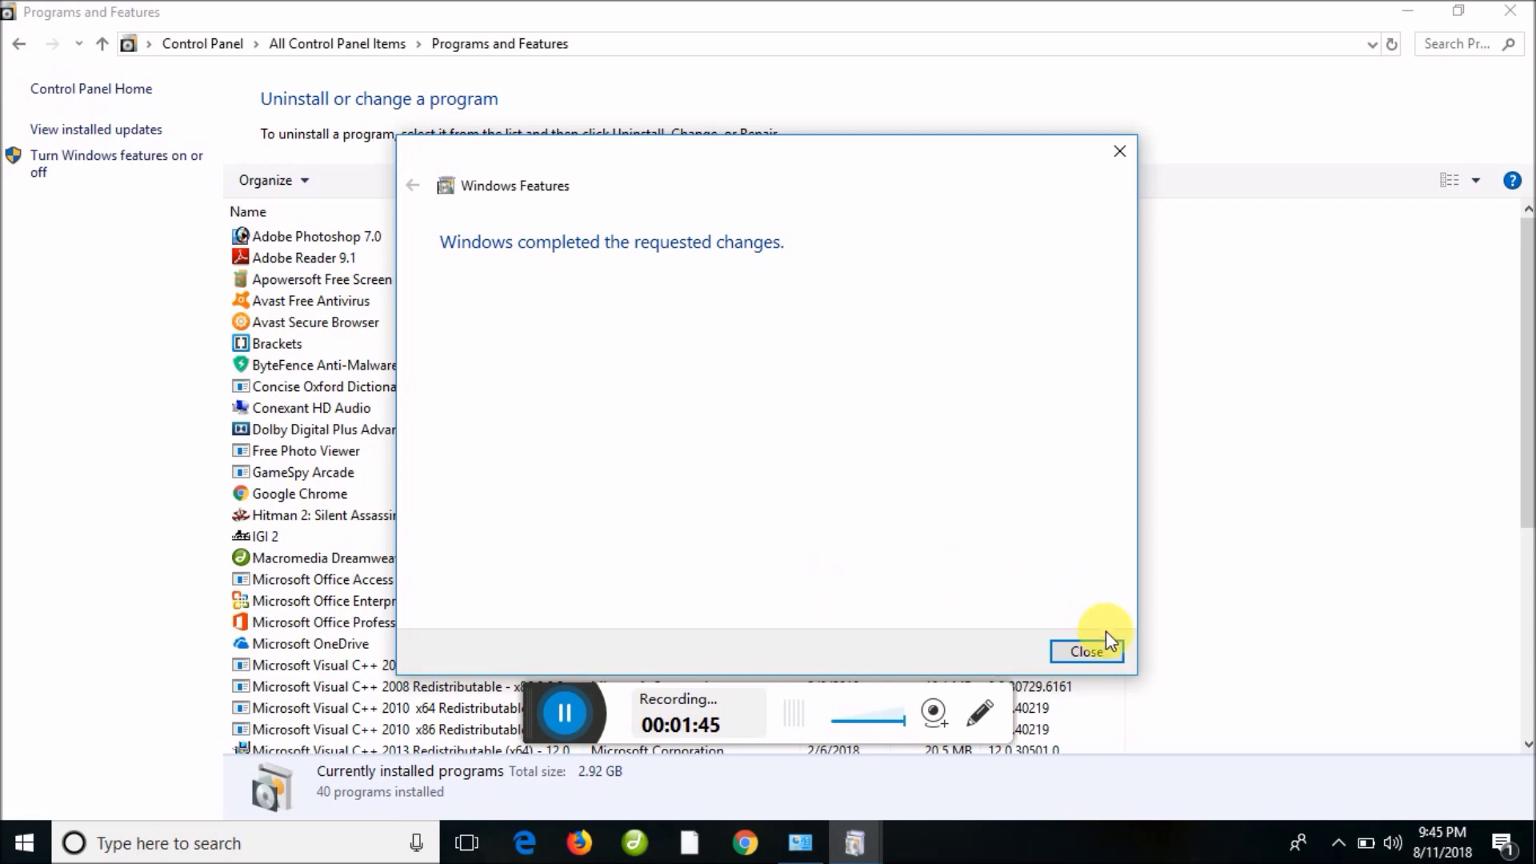
{"action": "left_click", "coordinate": [1096, 651]}
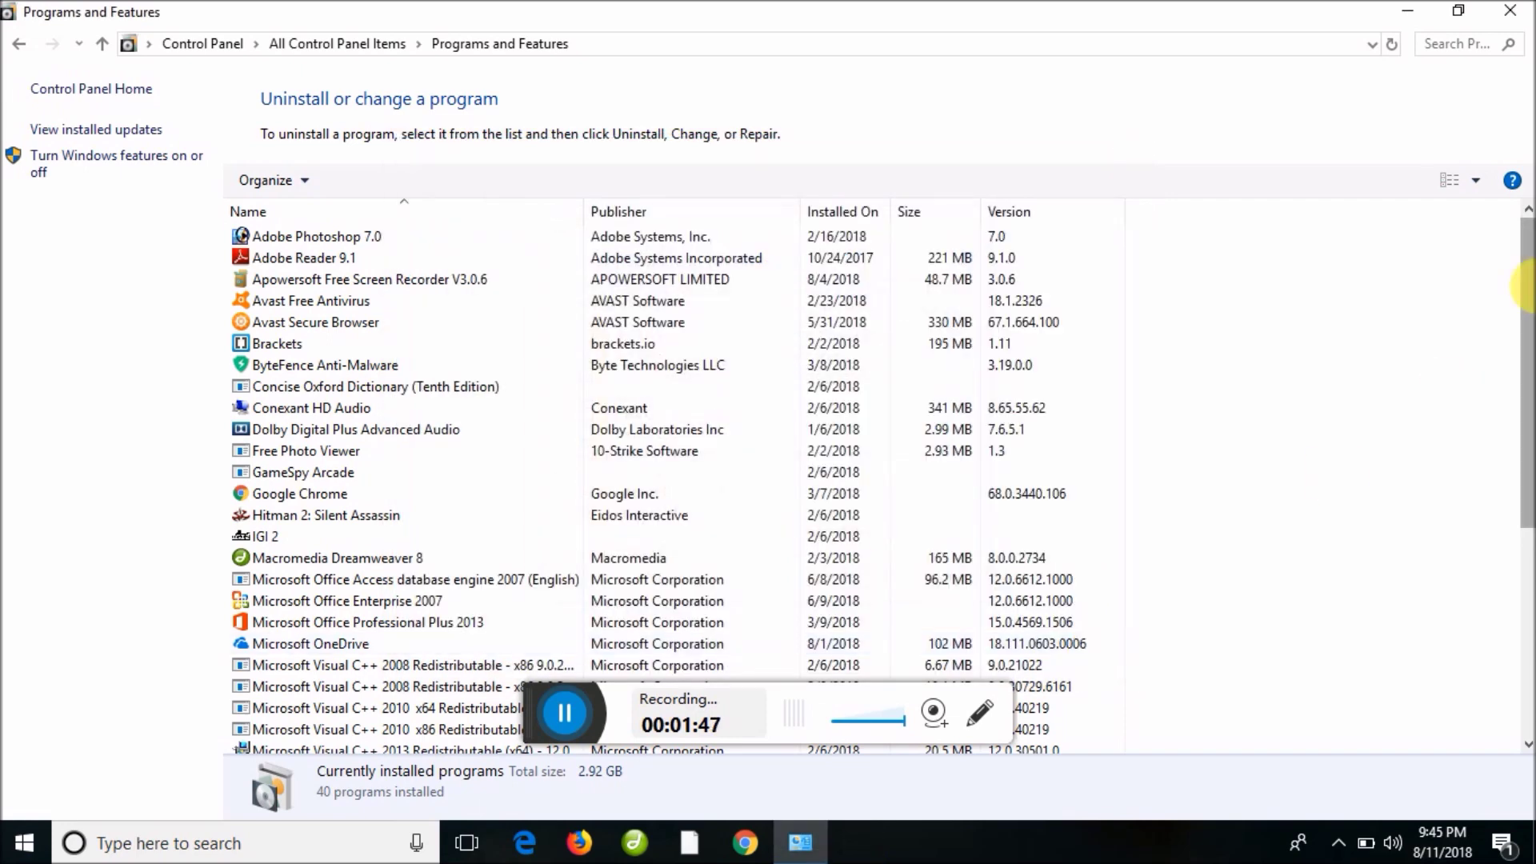
{"action": "left_click", "coordinate": [1511, 10]}
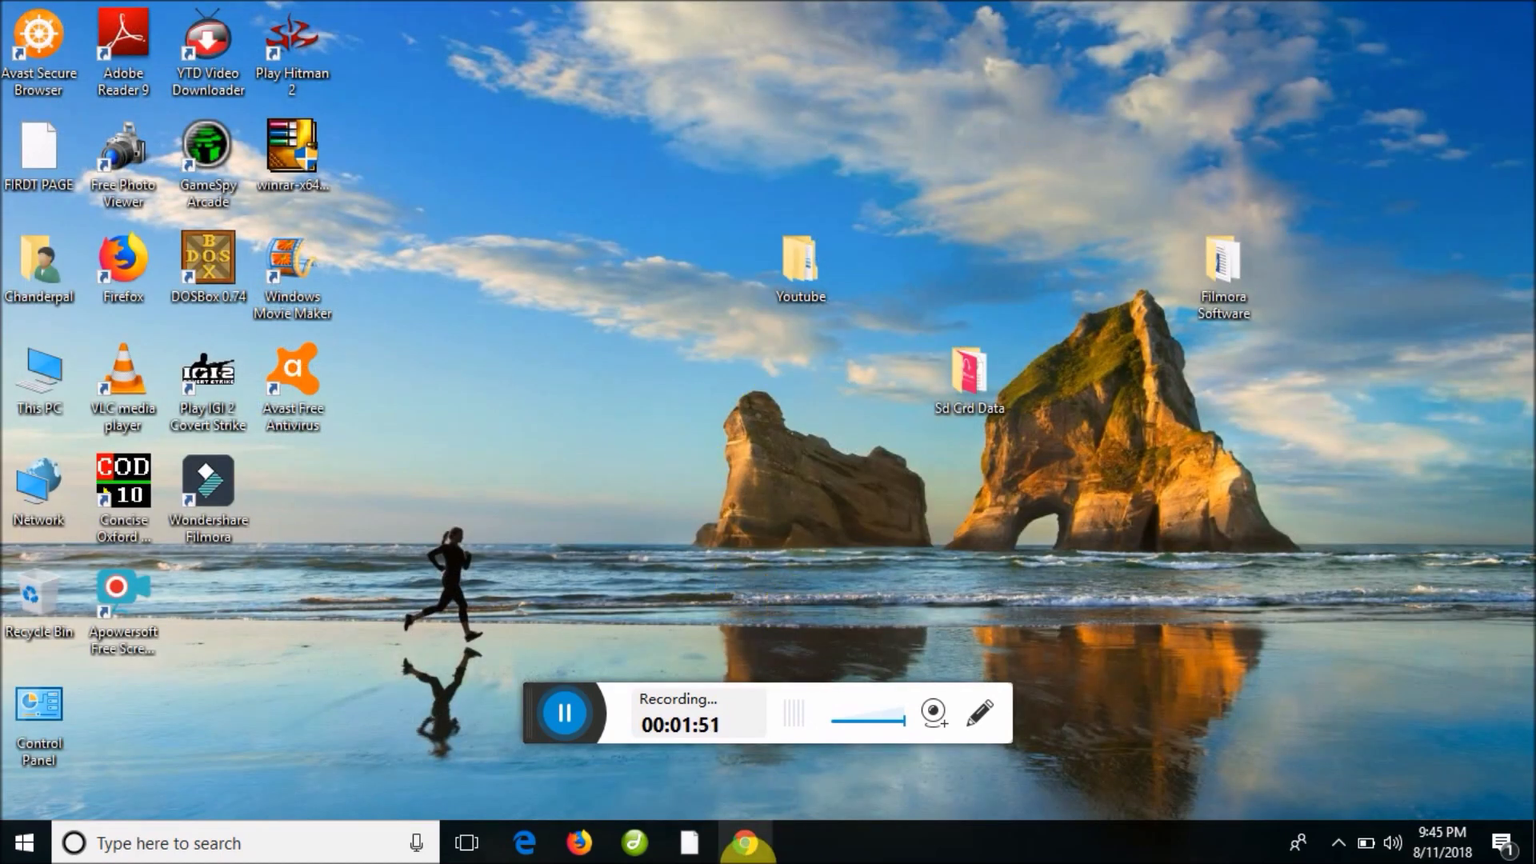
- Switch to Google Chrome, load the local server address 127.0.0.1 and maximize the browser window
{"action": "left_click", "coordinate": [746, 844]}
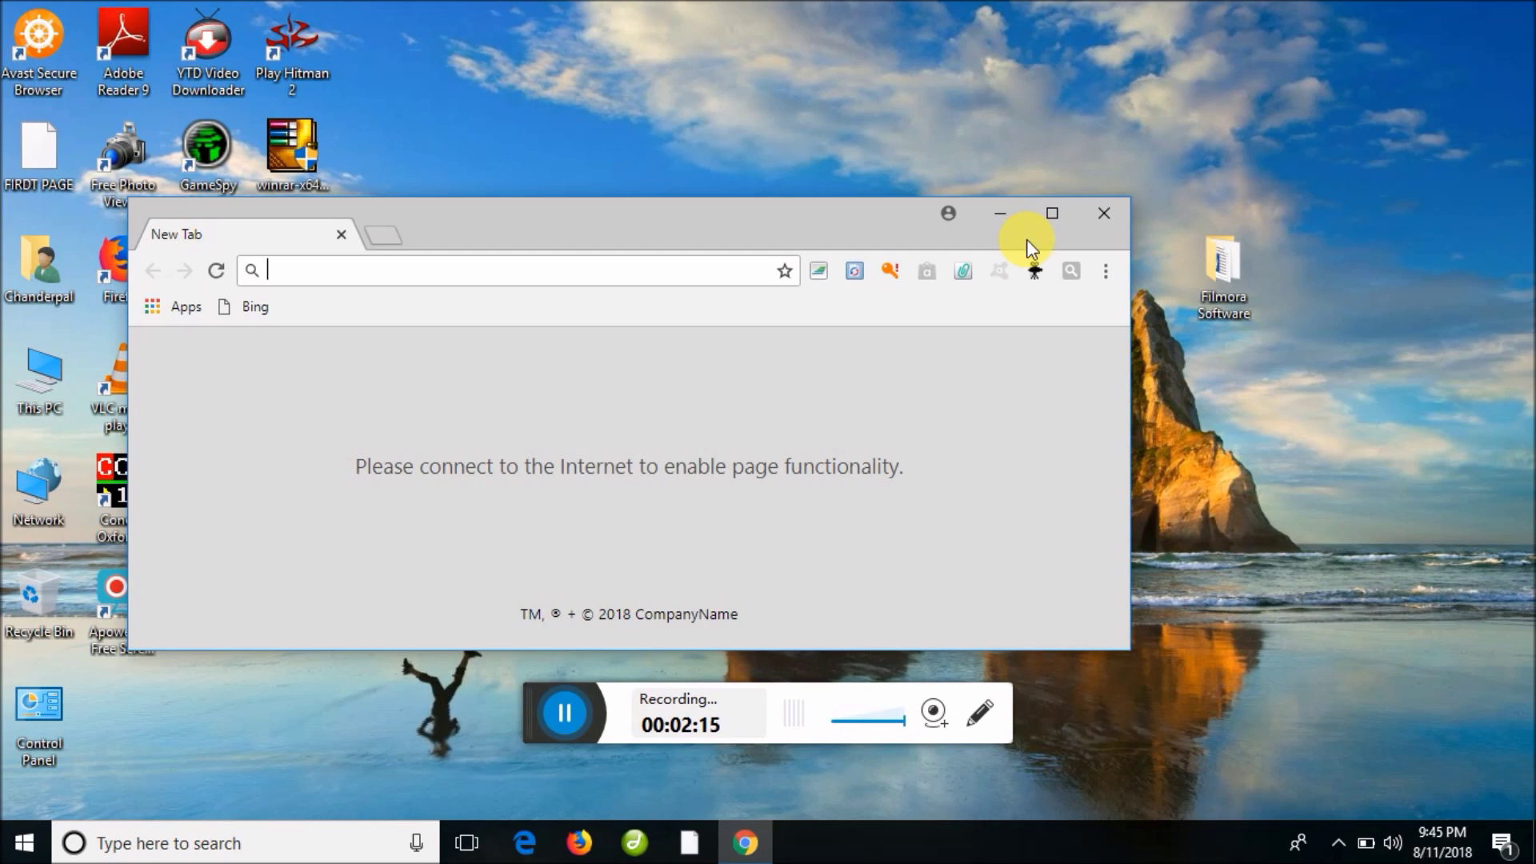
{"action": "type", "text": "127.0.0.1"}
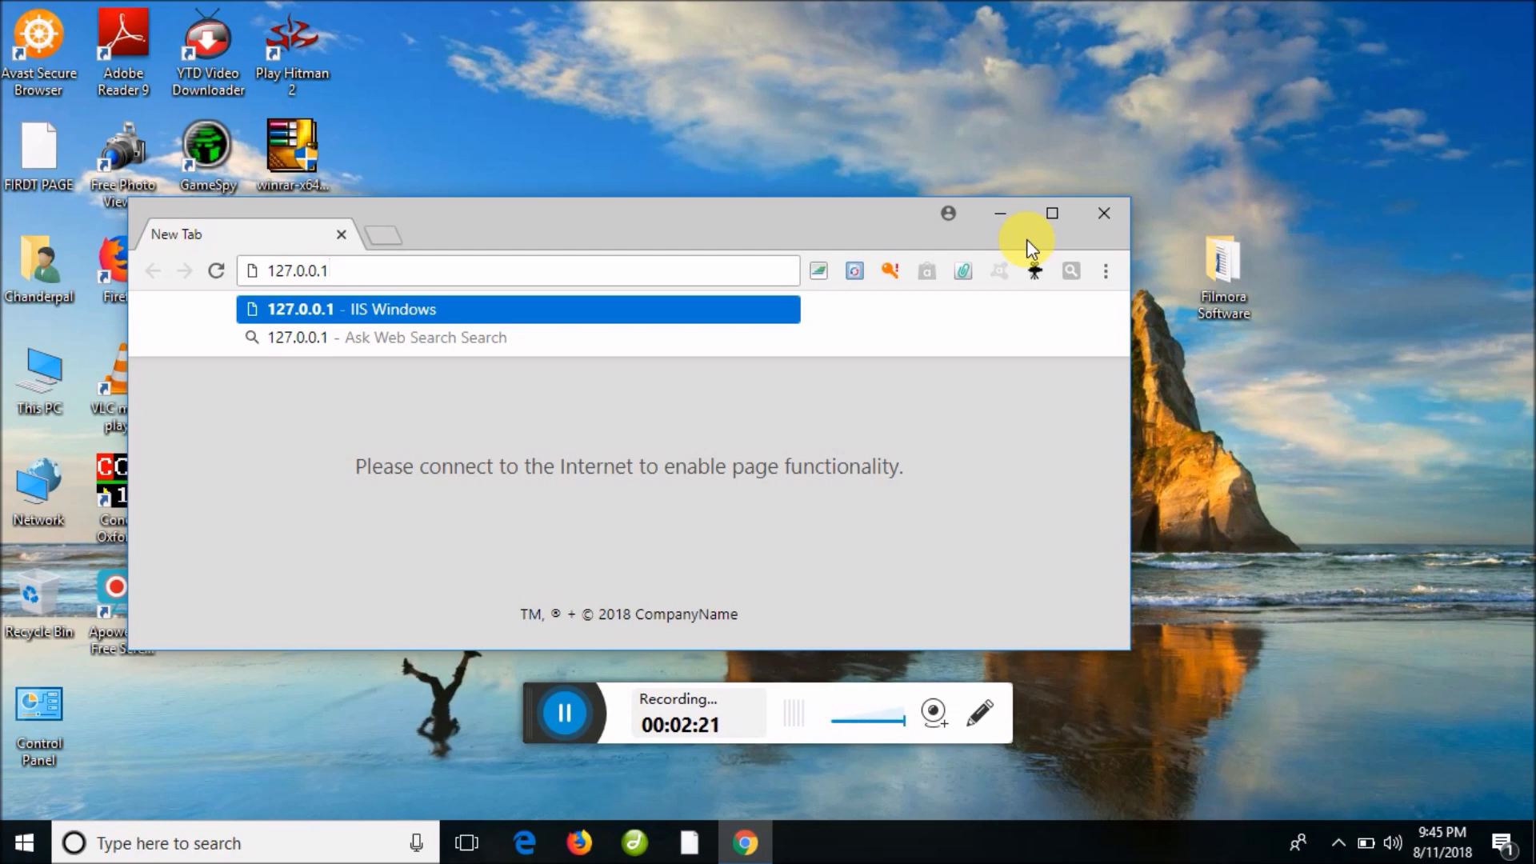
{"action": "key", "text": "Return"}
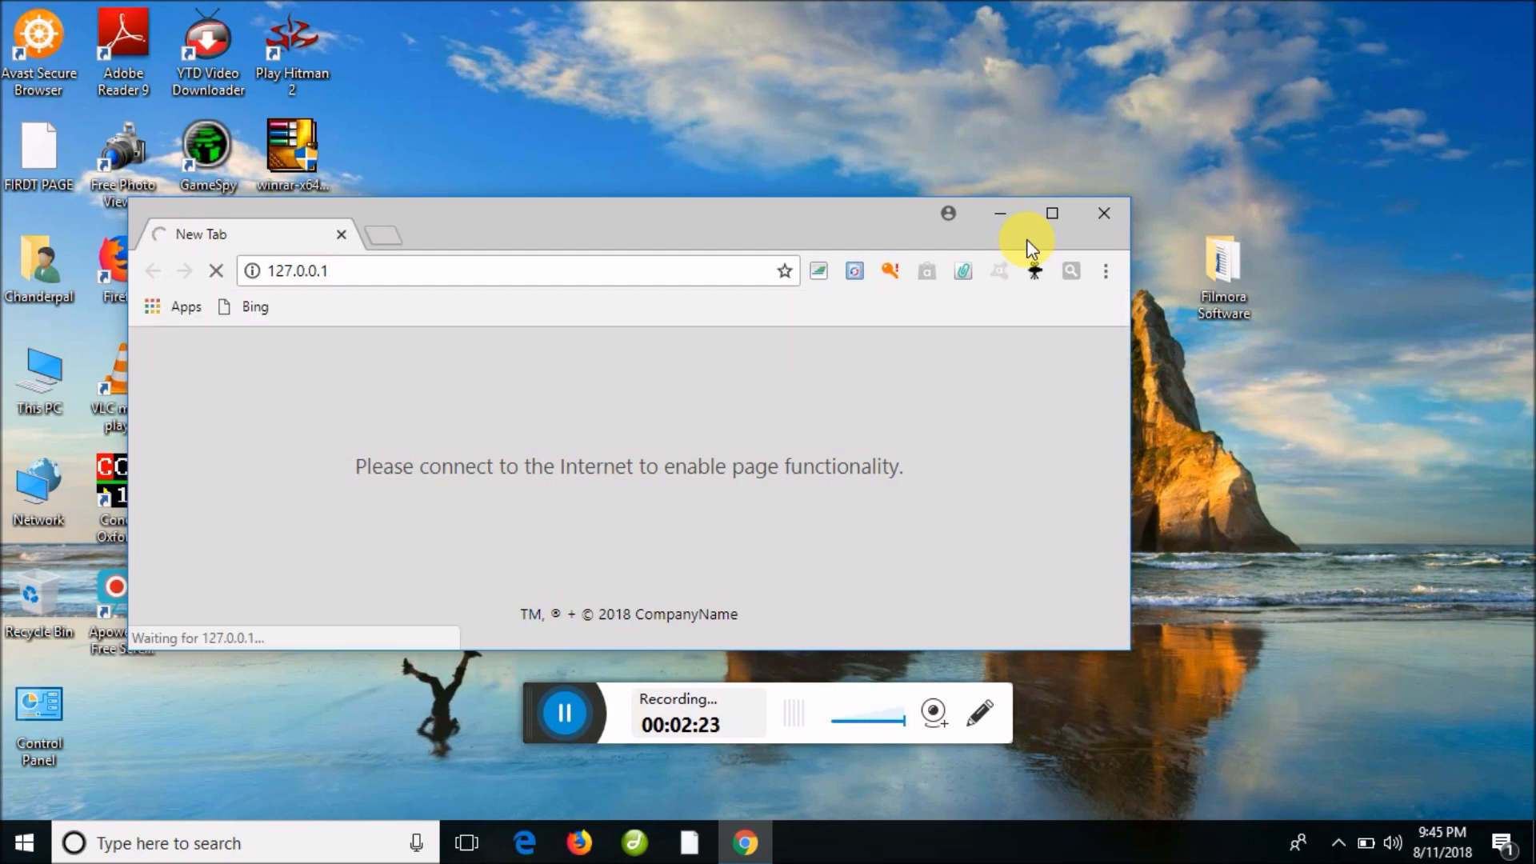
{"action": "left_click", "coordinate": [1053, 213]}
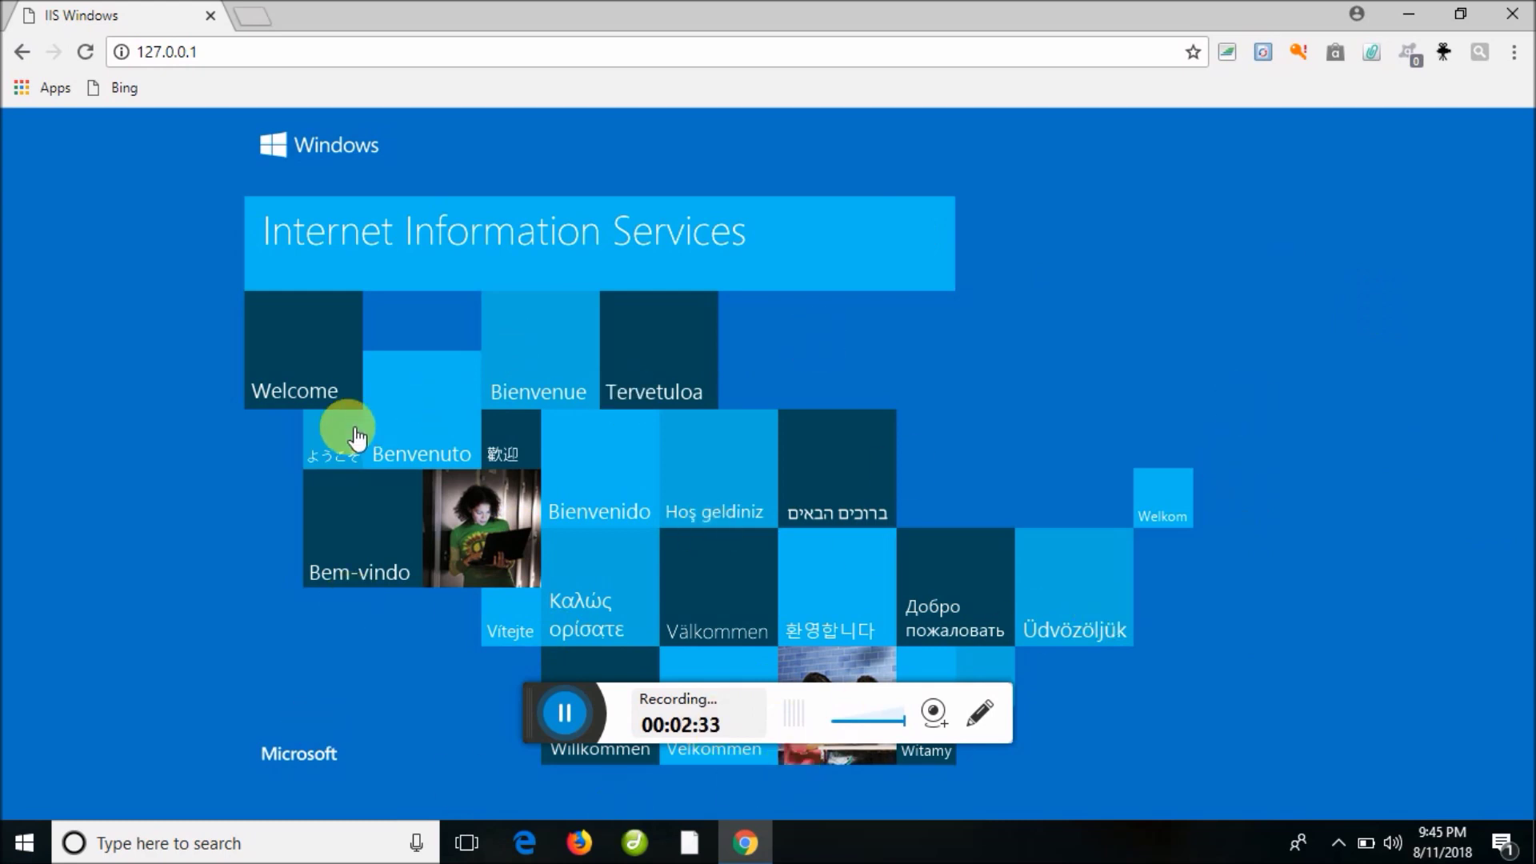
- Try the Welcome tile and other links on the Internet Information Services page, returning between attempts, then close the browser
{"action": "left_click", "coordinate": [292, 388]}
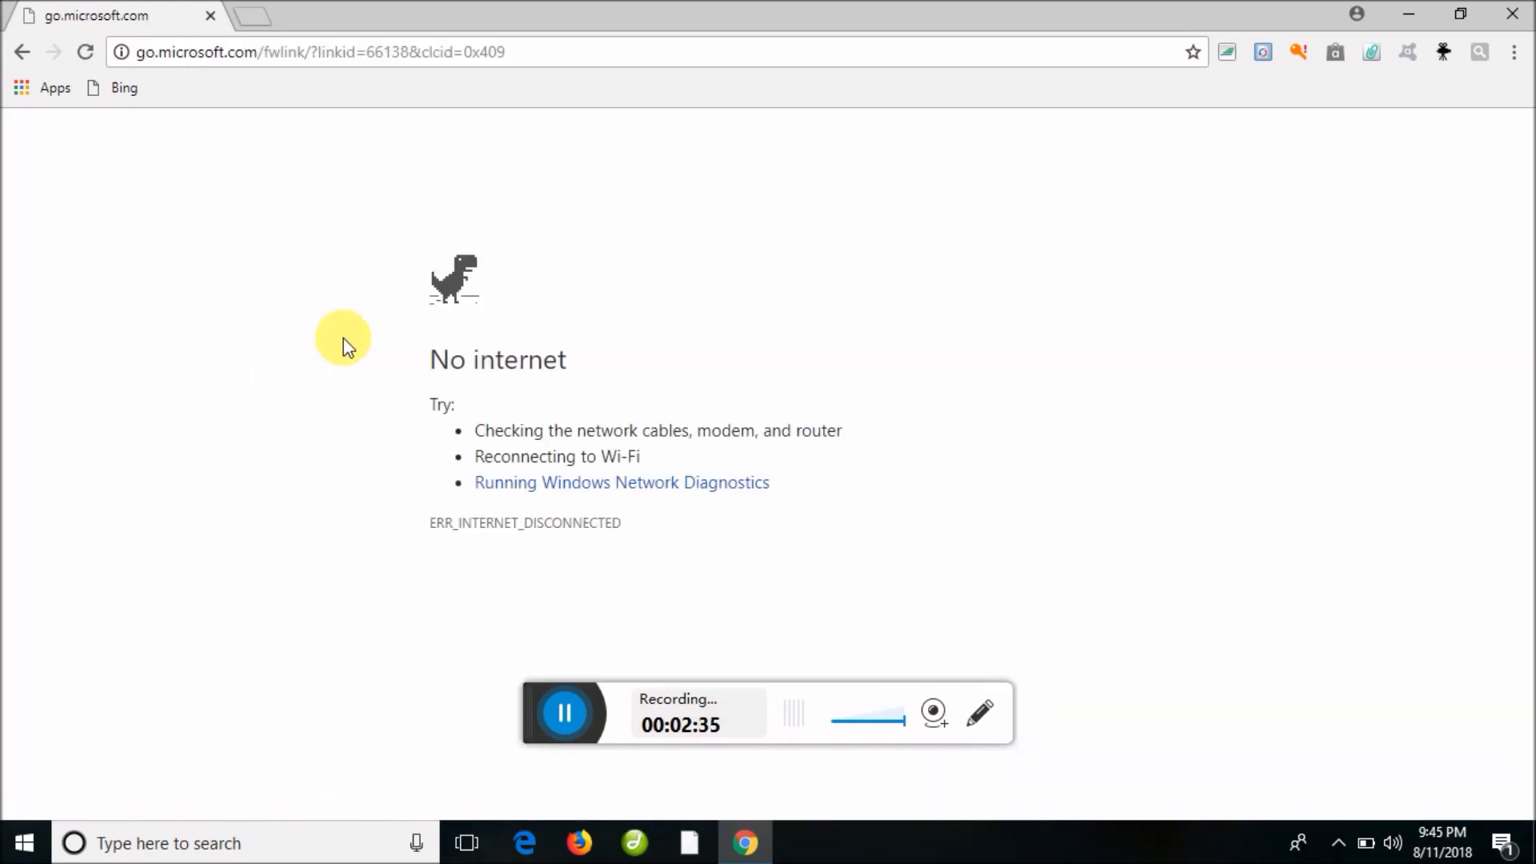
{"action": "left_click", "coordinate": [18, 56]}
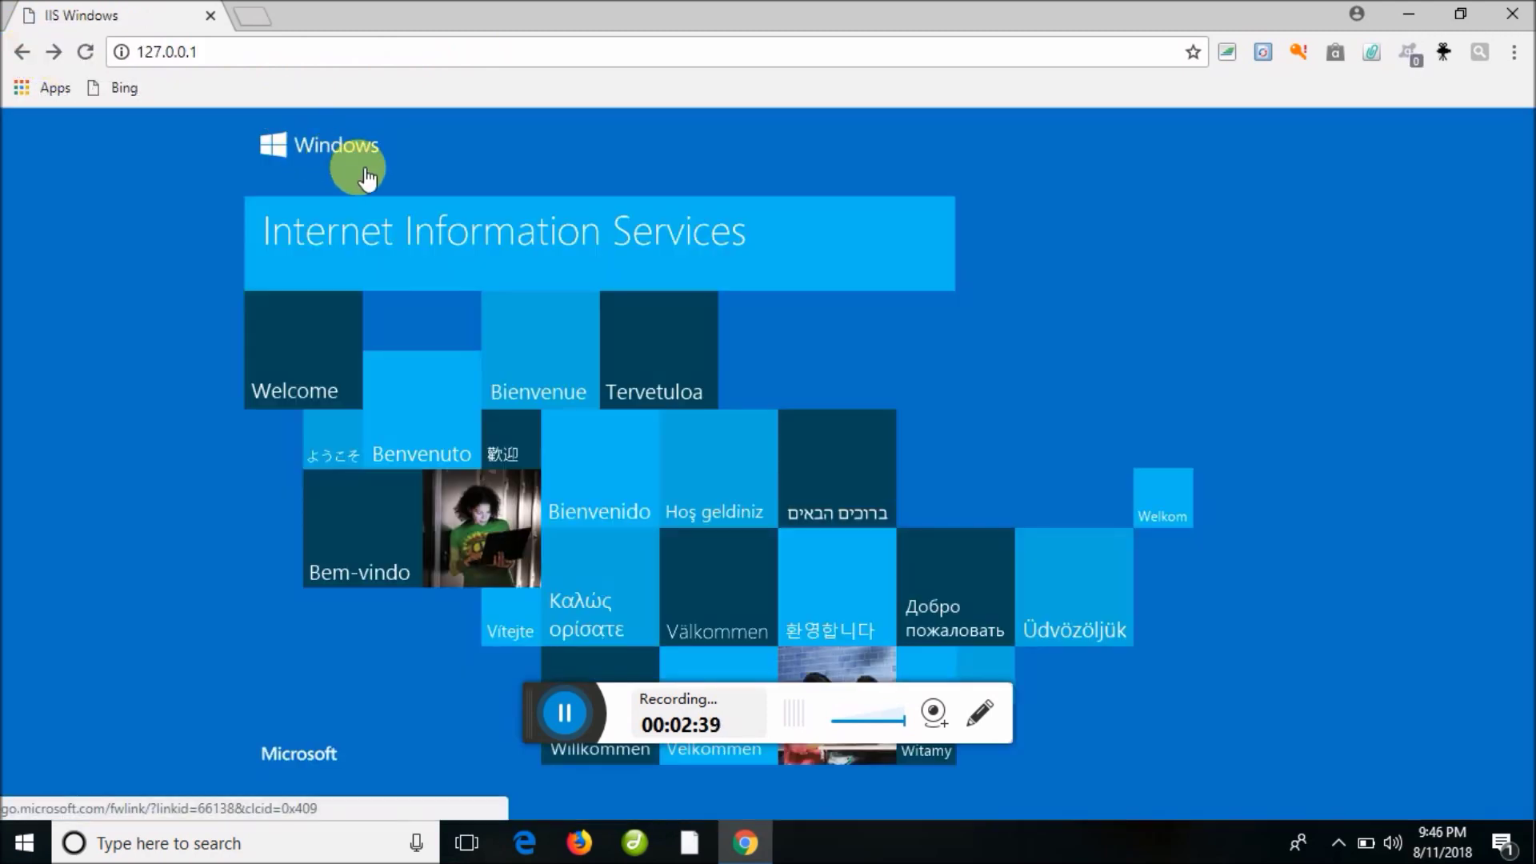
{"action": "left_click", "coordinate": [415, 253]}
{"action": "right_click", "coordinate": [415, 252]}
{"action": "left_click", "coordinate": [303, 500]}
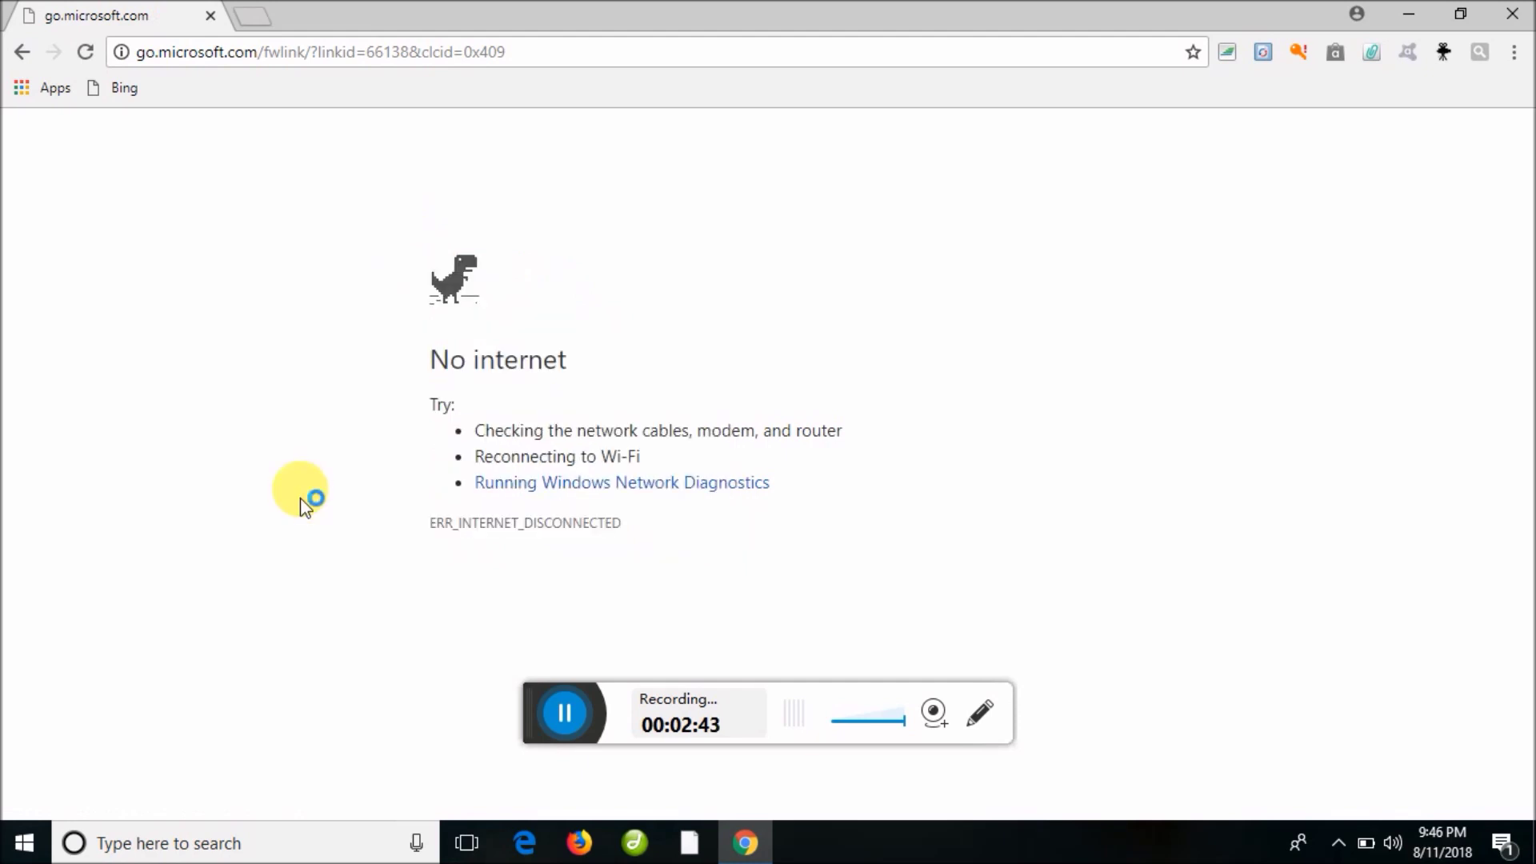
{"action": "left_click", "coordinate": [22, 53]}
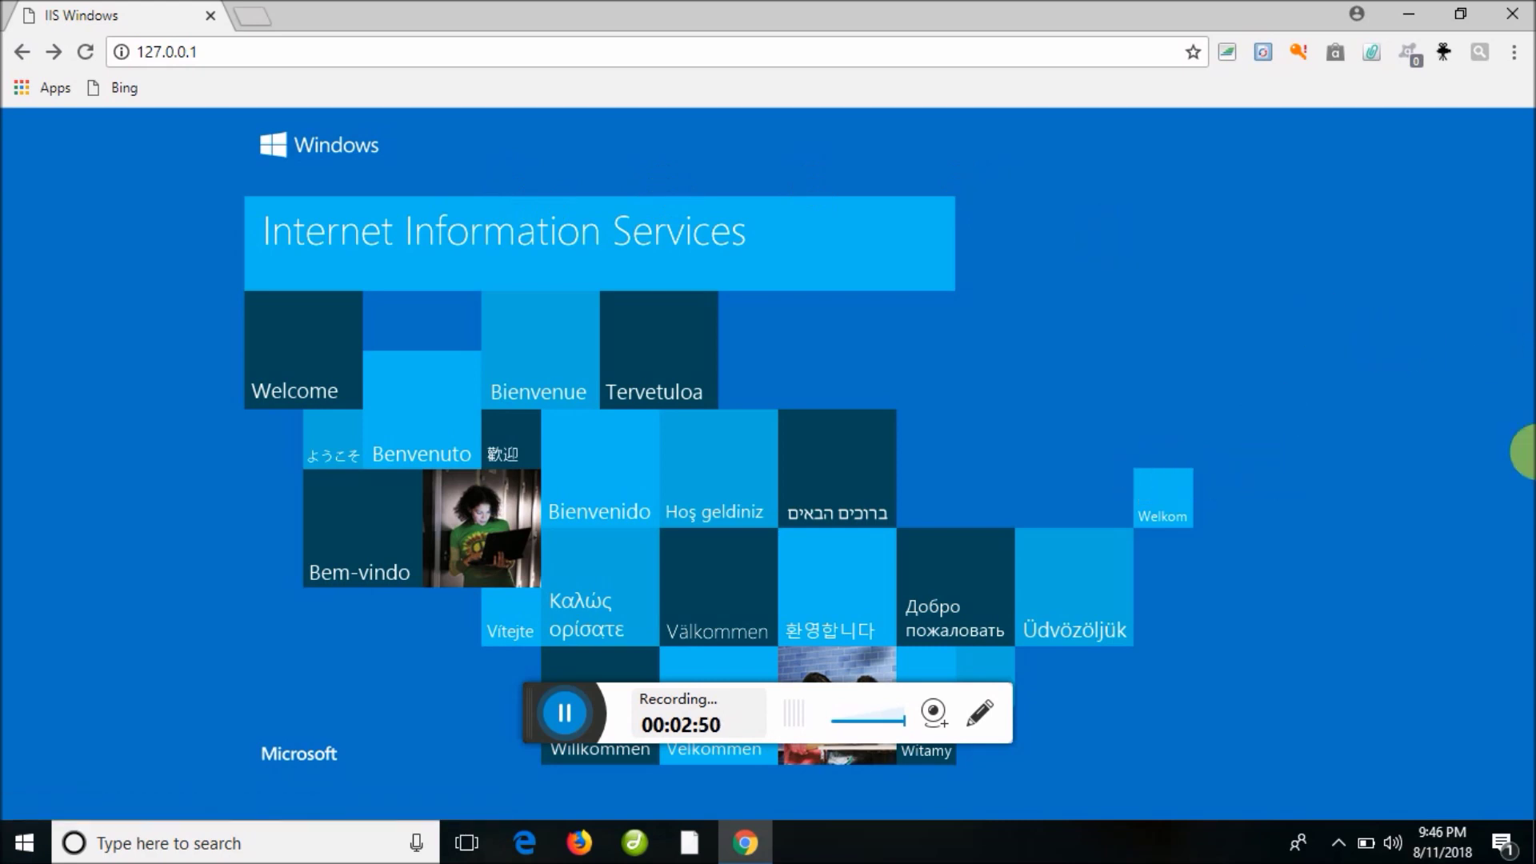
{"action": "right_click", "coordinate": [1525, 453]}
{"action": "left_click", "coordinate": [1175, 666]}
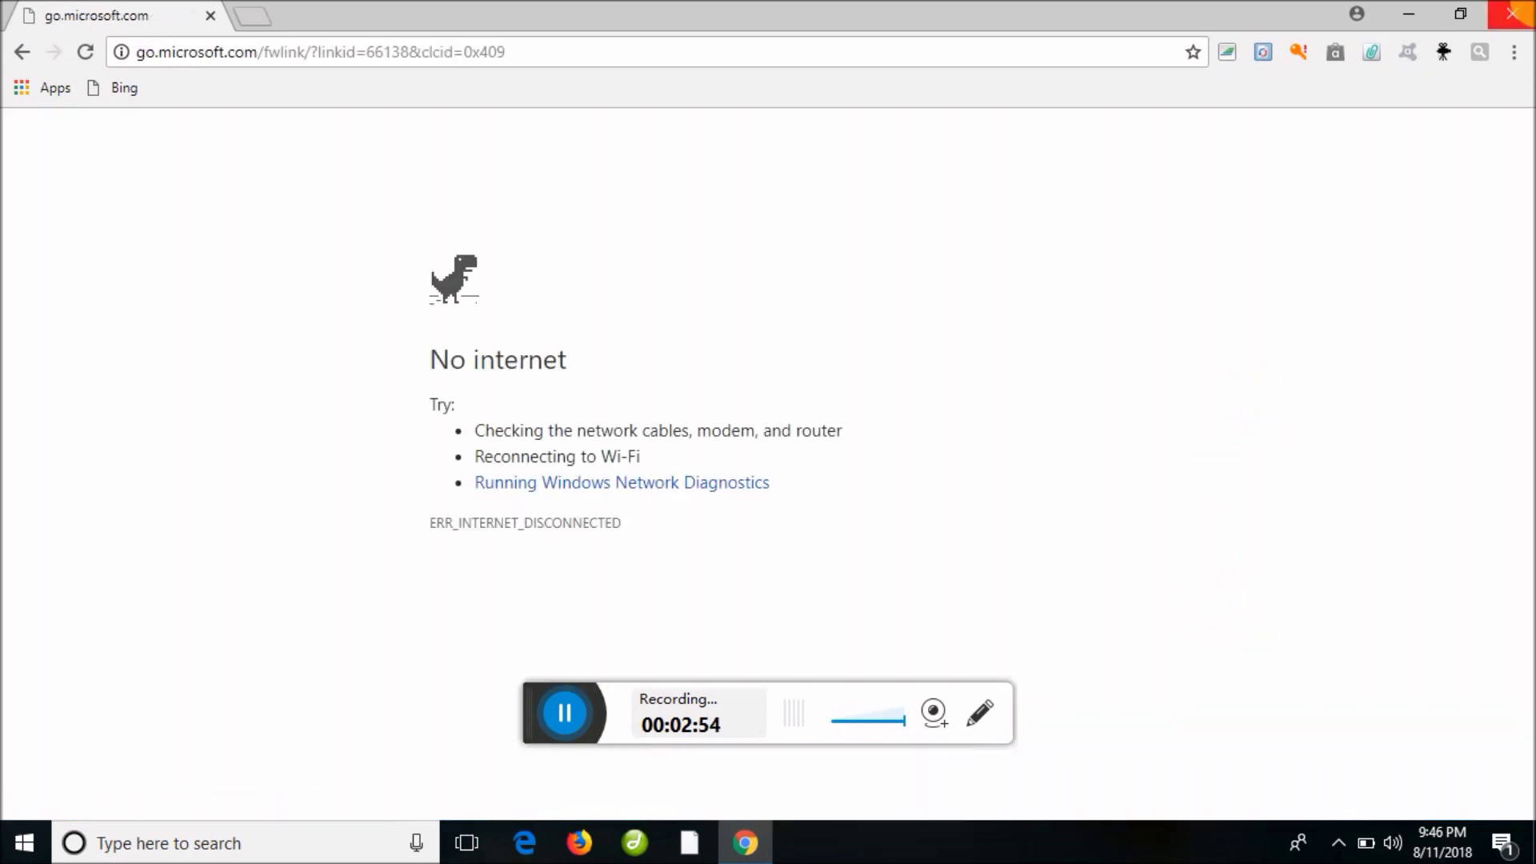
{"action": "left_click", "coordinate": [1507, 16]}
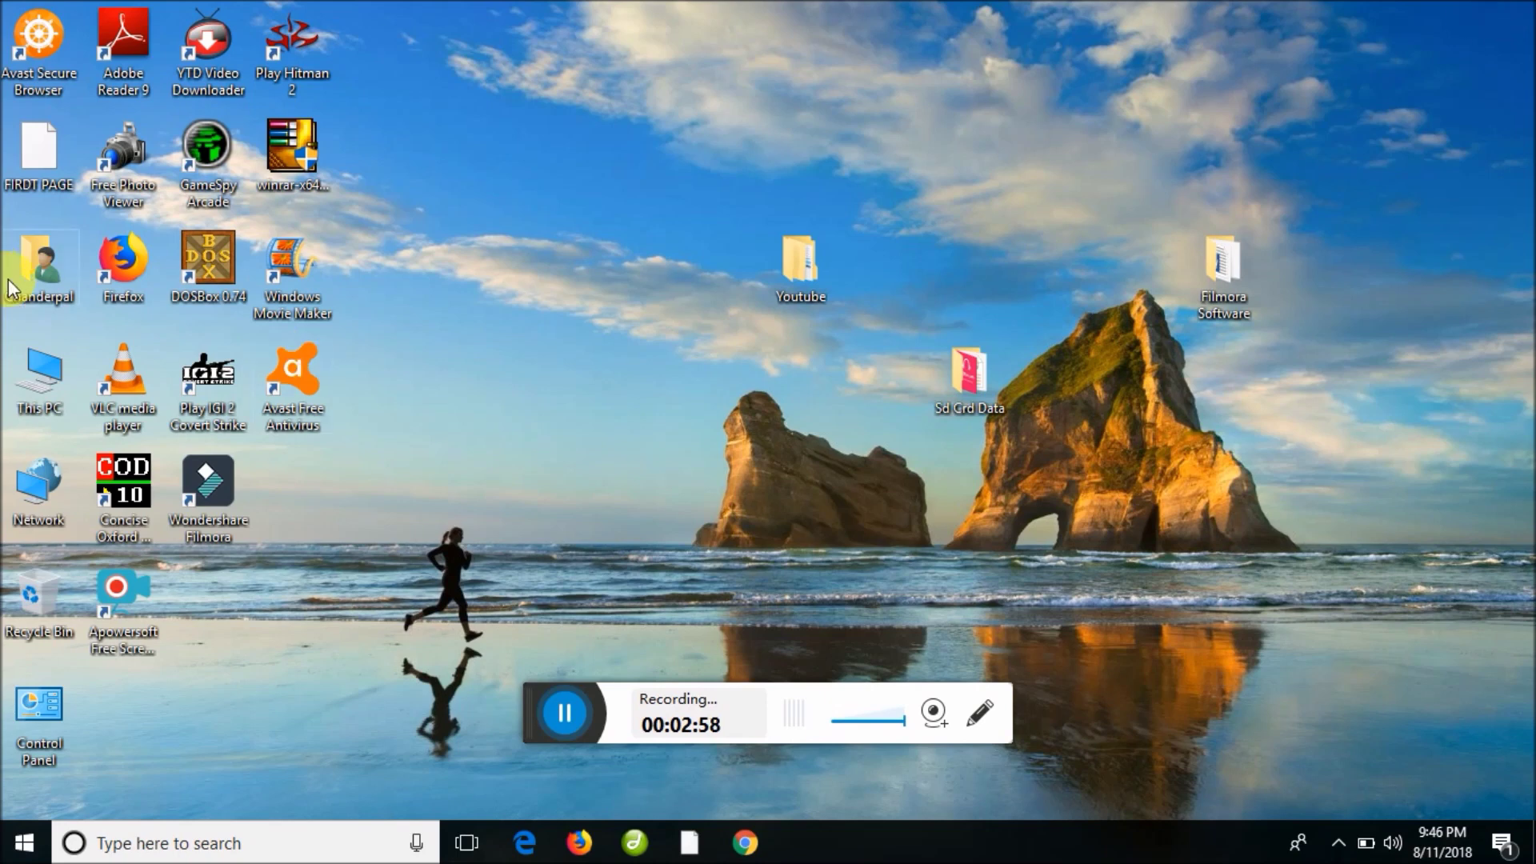
- Switch to File Explorer, maximize it, open C:\inetpub\wwwroot and refresh the folder's contents
{"action": "double_click", "coordinate": [60, 396]}
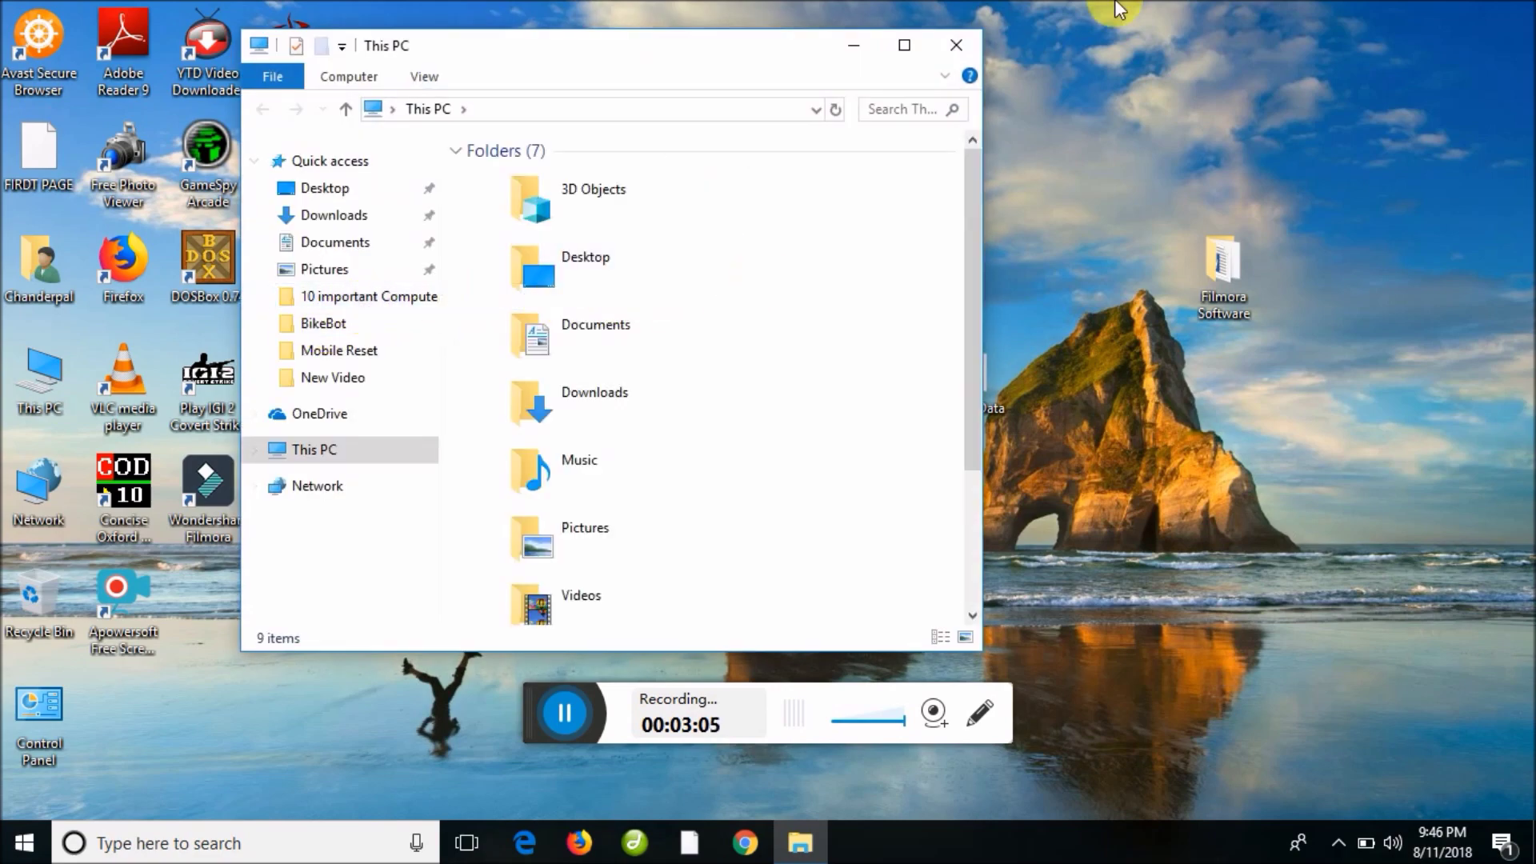
{"action": "left_click", "coordinate": [896, 53]}
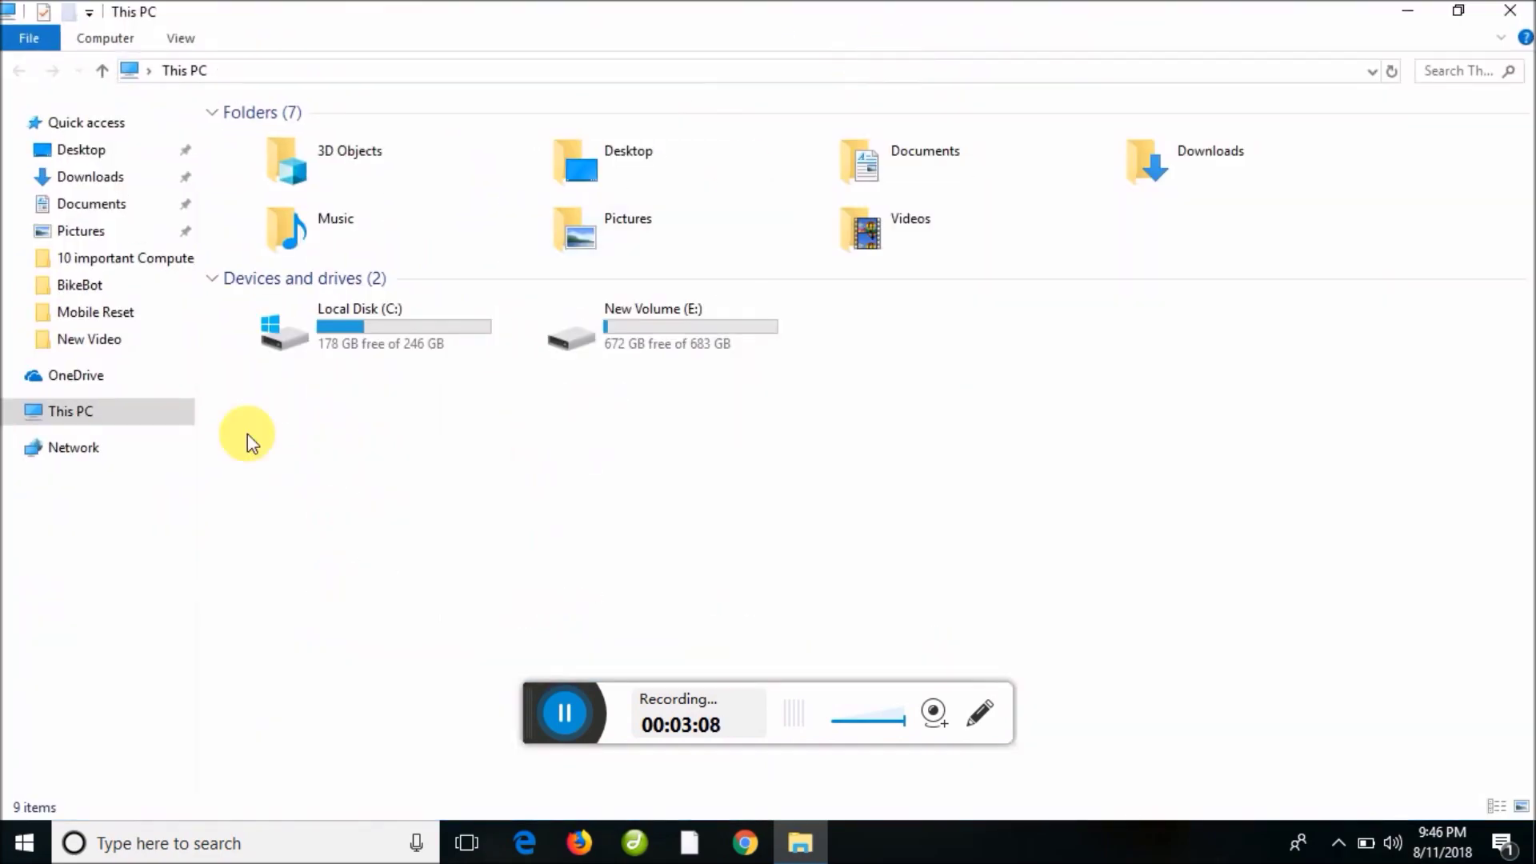
{"action": "left_click", "coordinate": [305, 325]}
{"action": "double_click", "coordinate": [305, 325]}
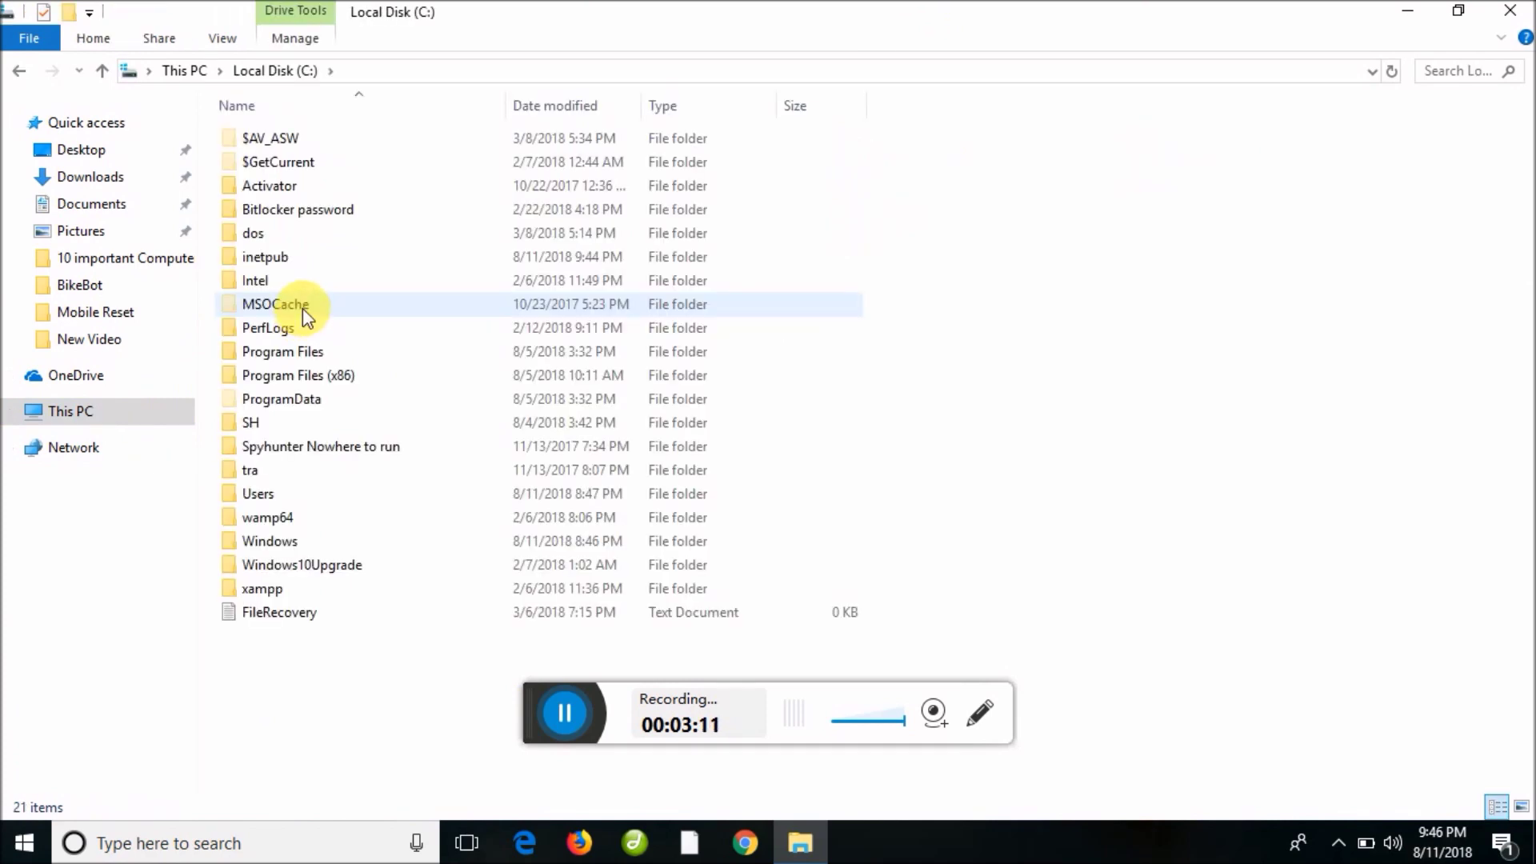
{"action": "double_click", "coordinate": [285, 268]}
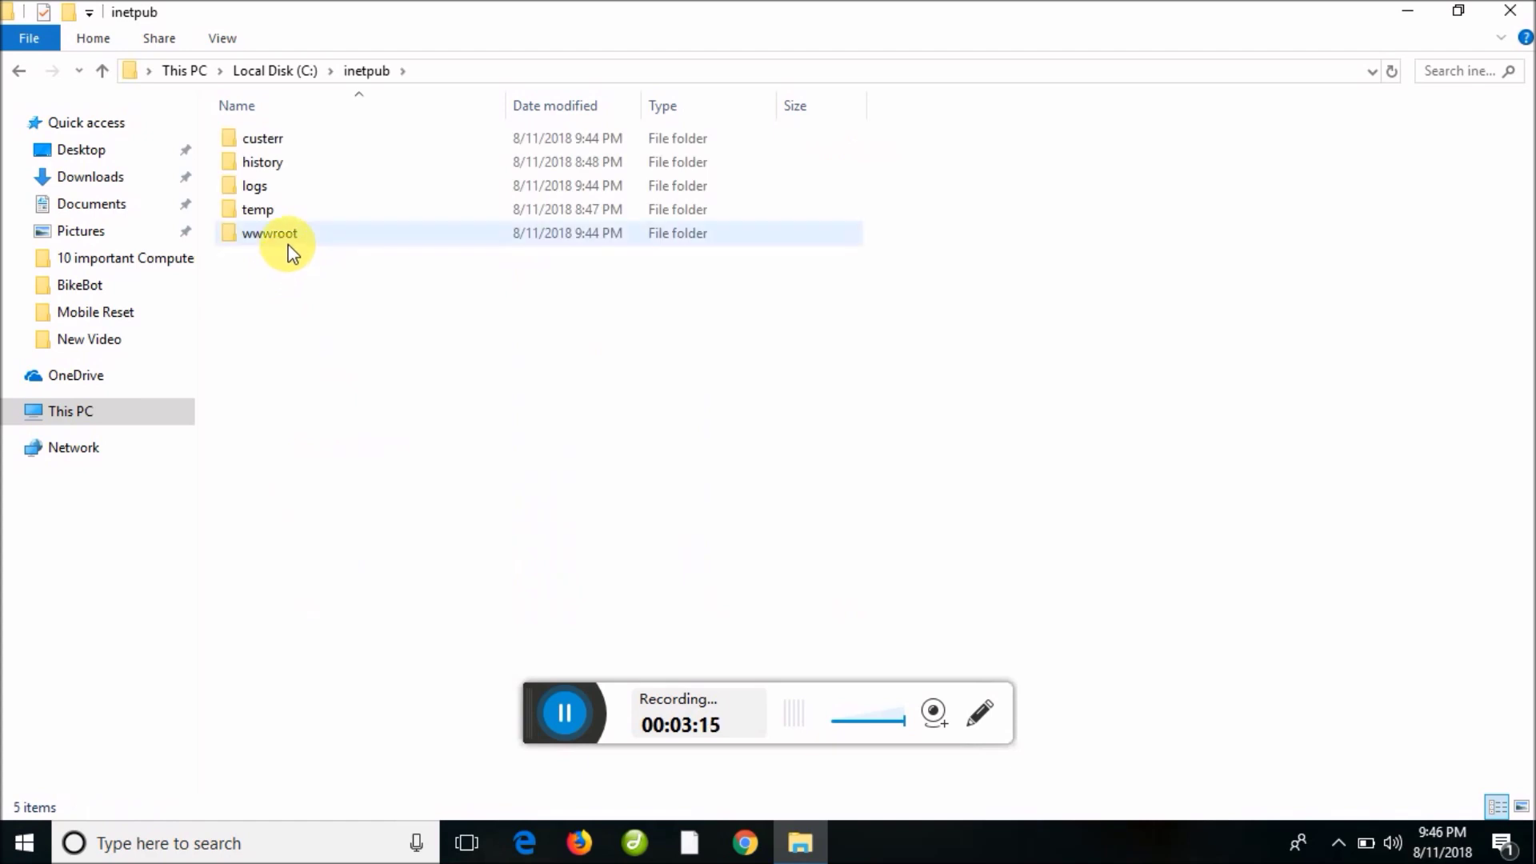
{"action": "double_click", "coordinate": [291, 253]}
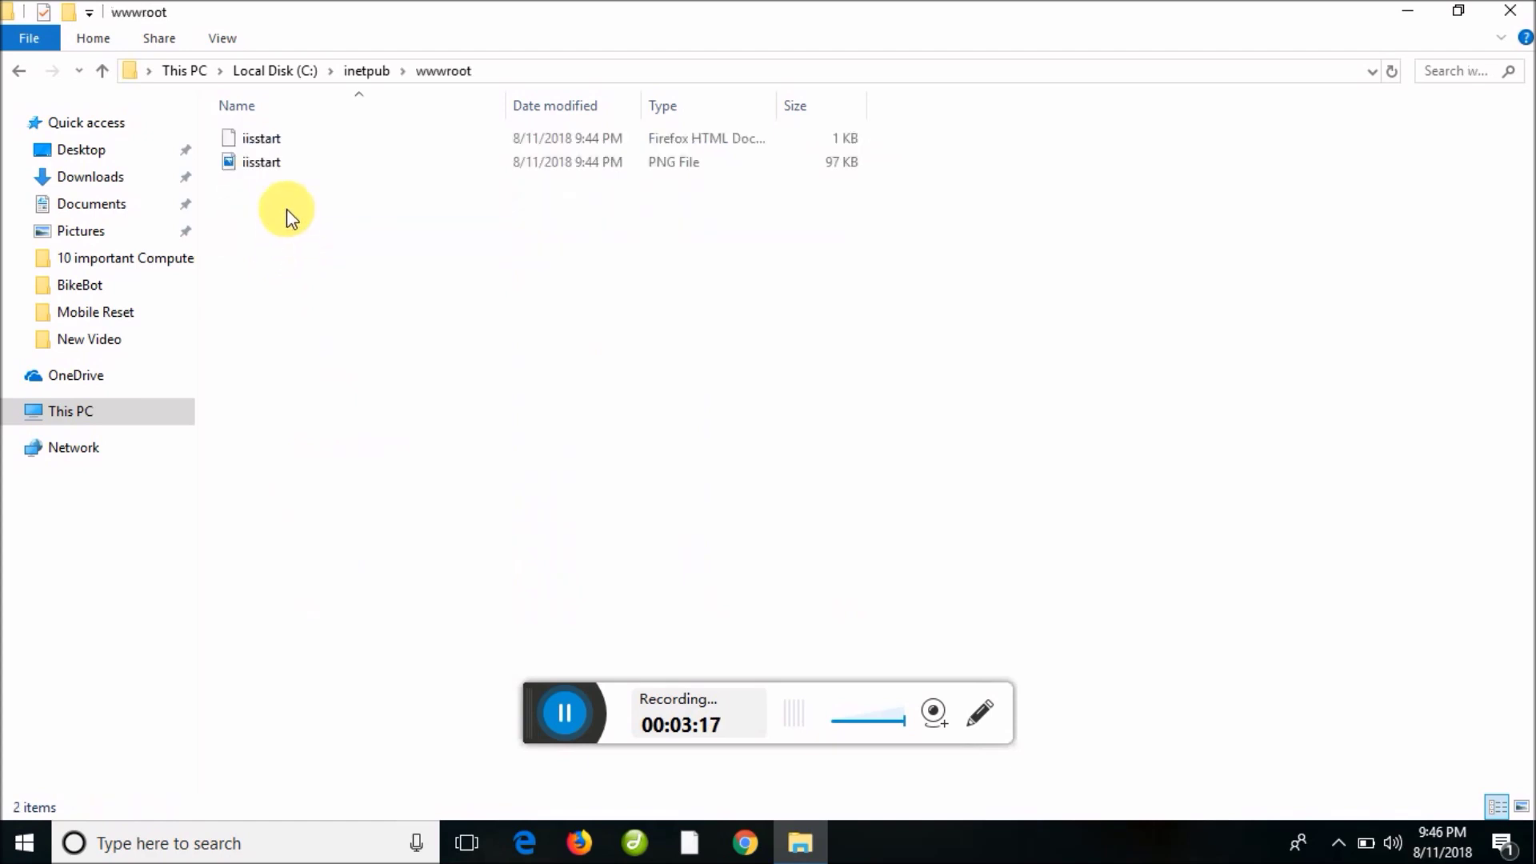
{"action": "right_click", "coordinate": [288, 212]}
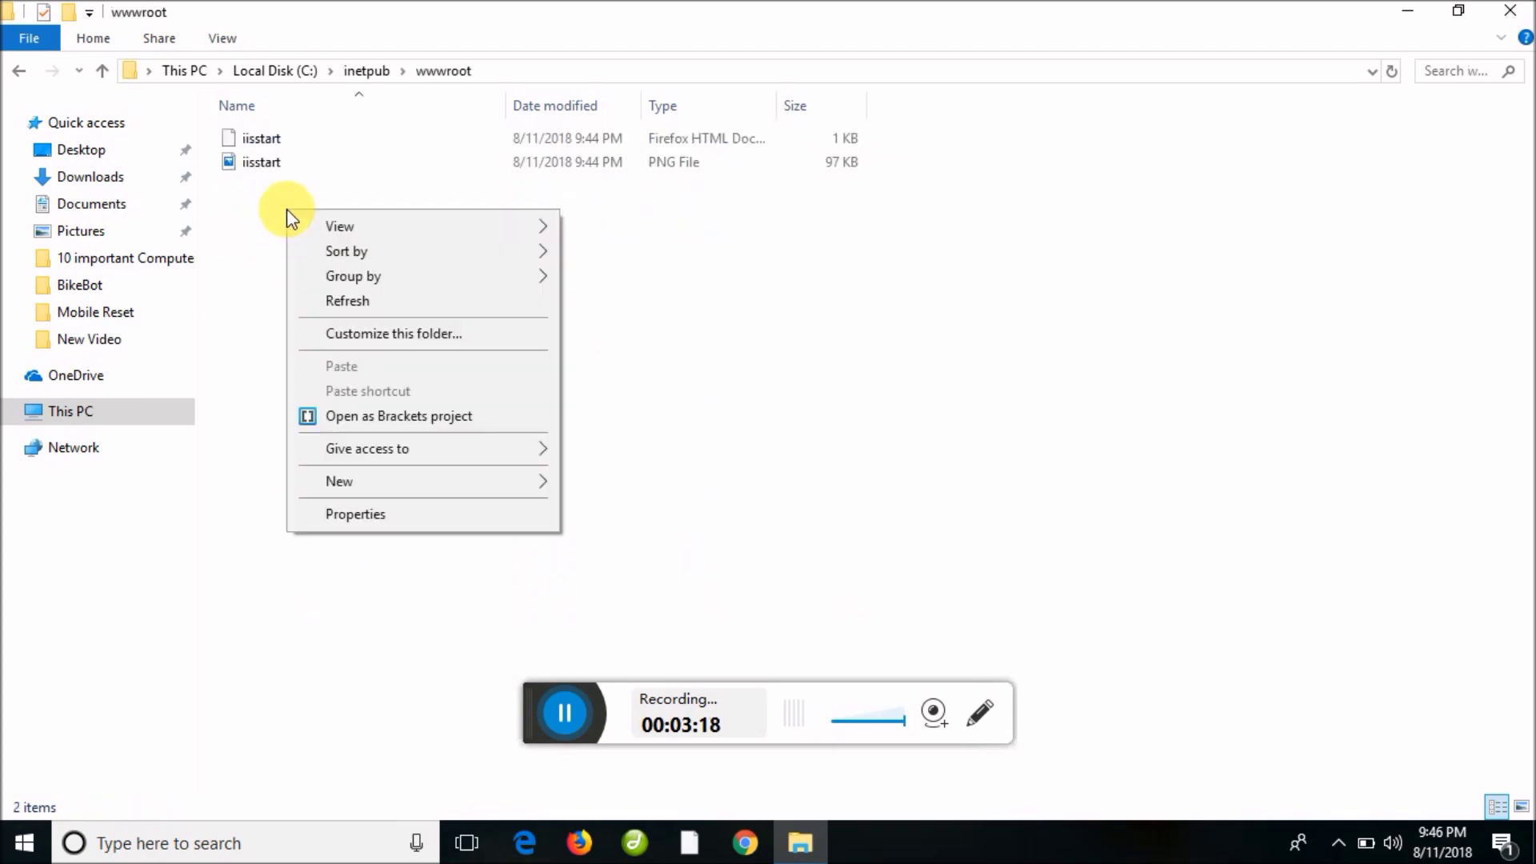
{"action": "right_click", "coordinate": [336, 296]}
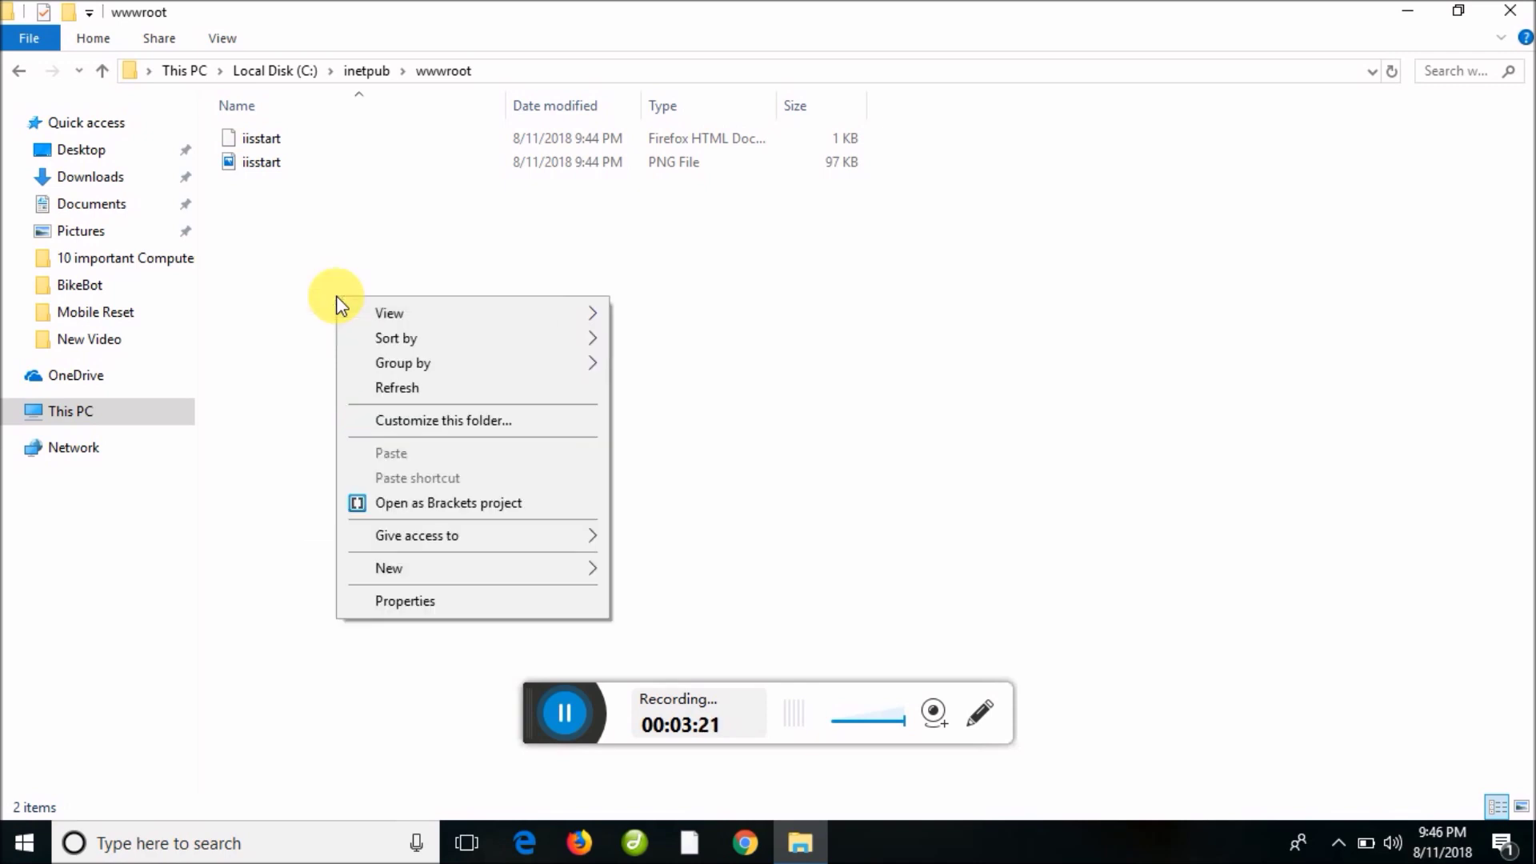
{"action": "left_click", "coordinate": [386, 399]}
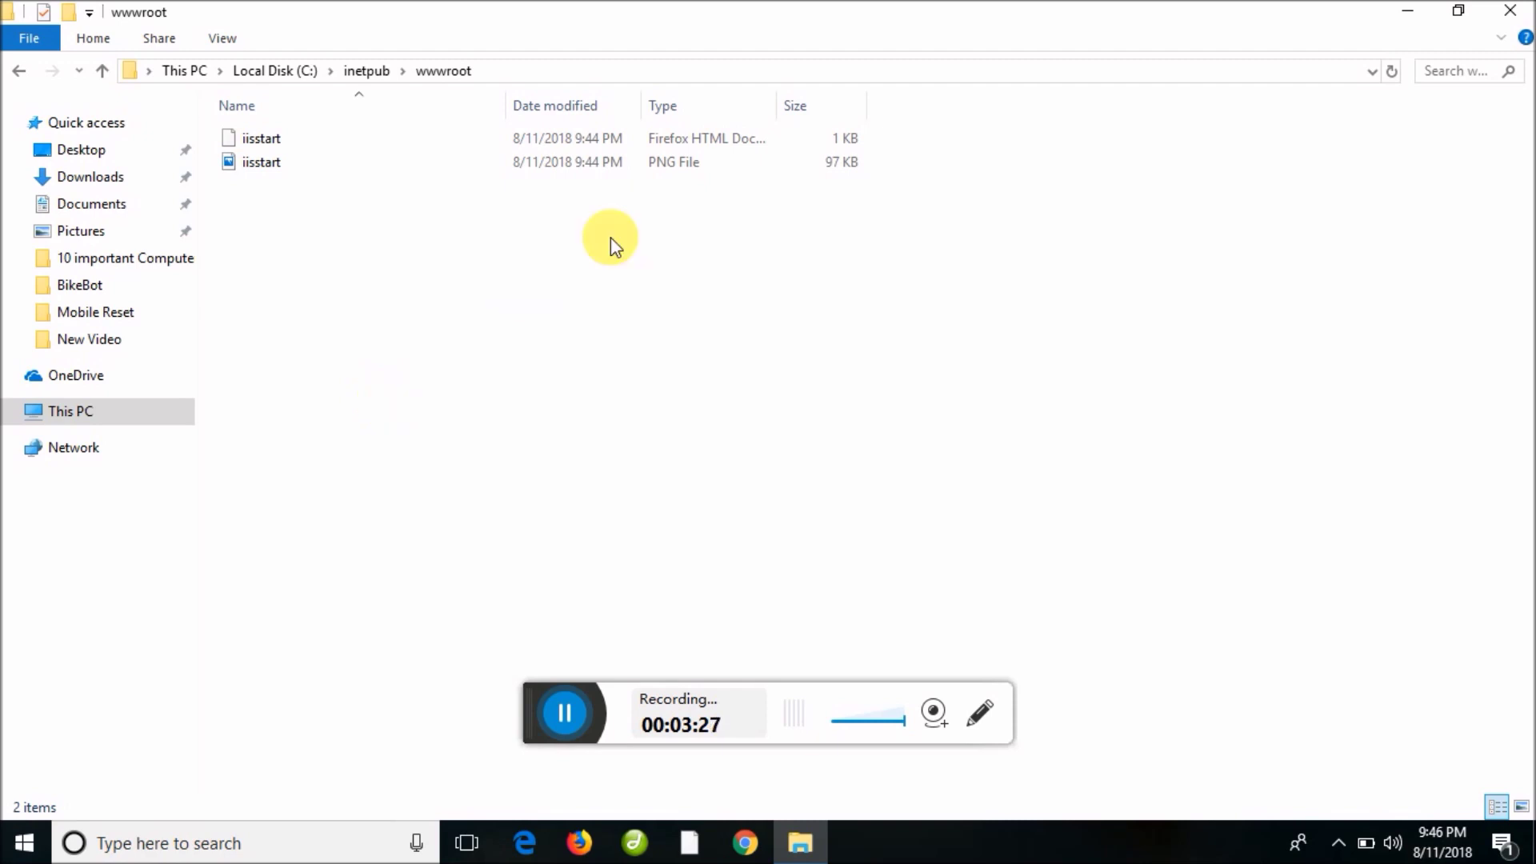
- Go back to Local Disk (C:) and open the www folder inside xampp\php
{"action": "left_click", "coordinate": [367, 72]}
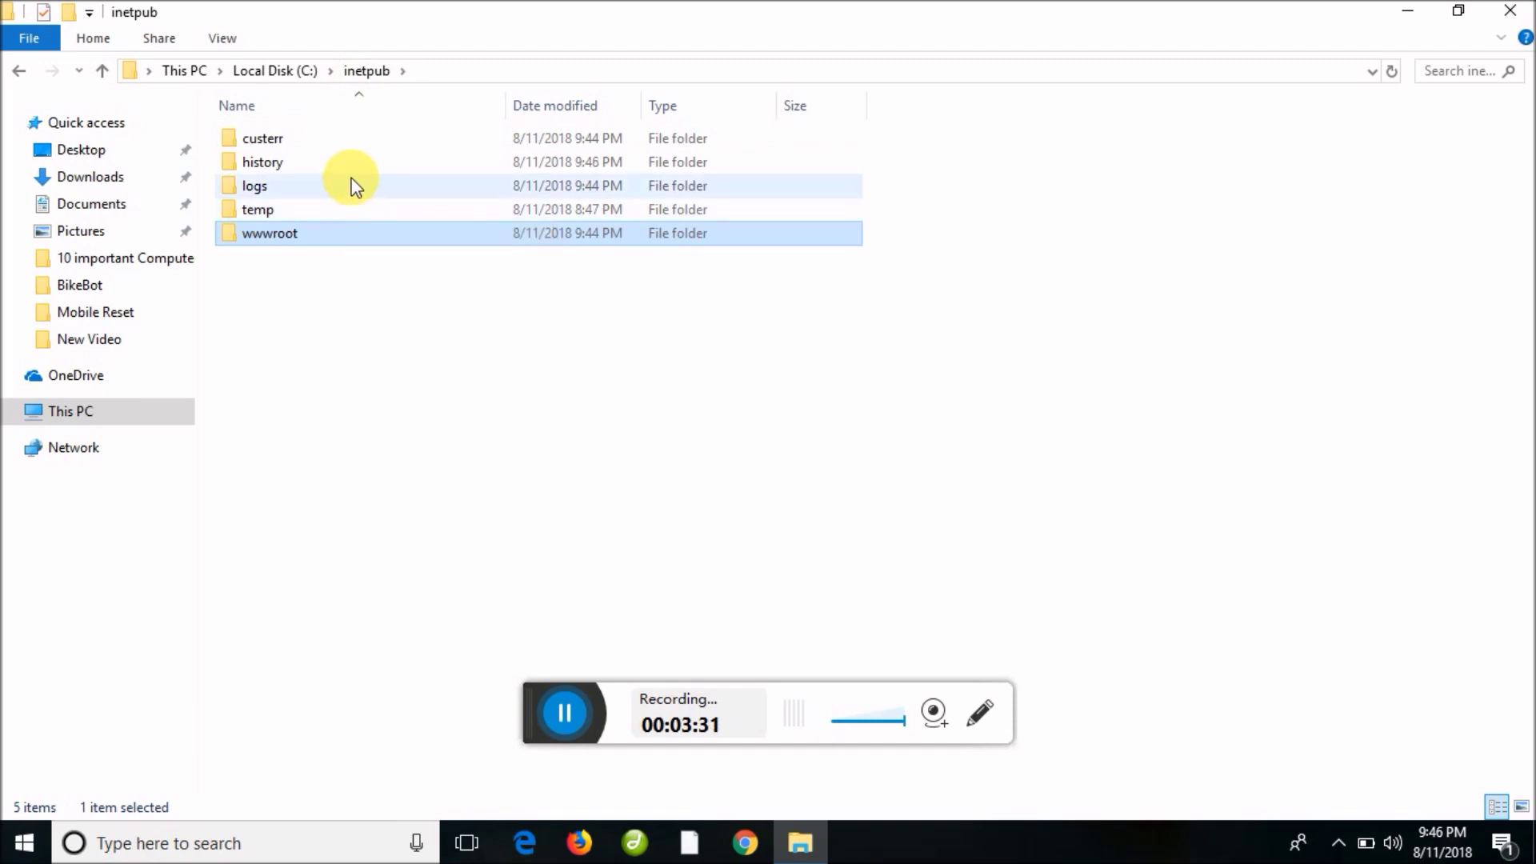
{"action": "left_click", "coordinate": [260, 70]}
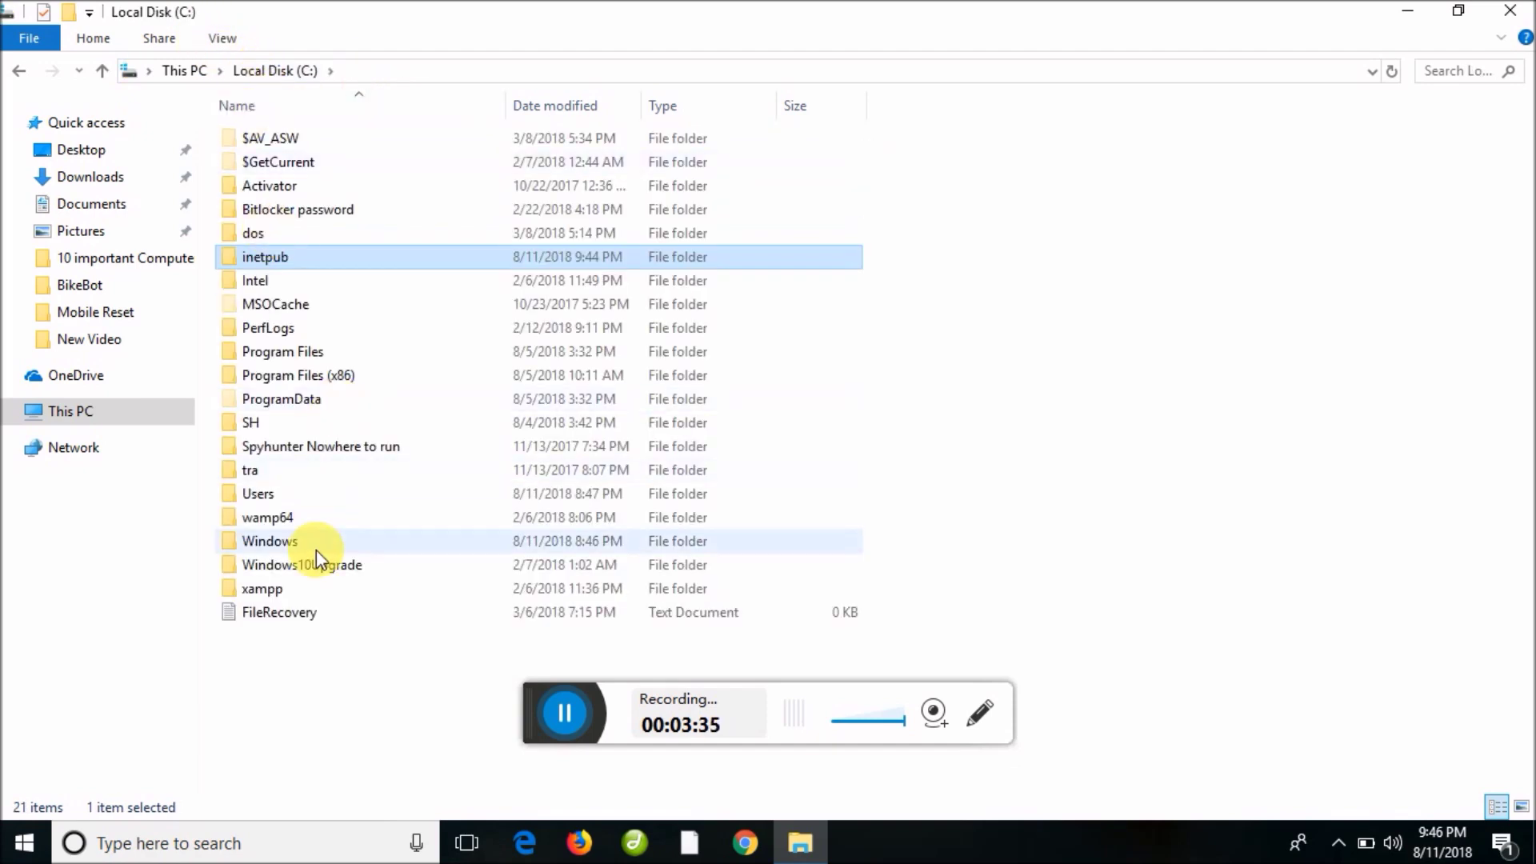
{"action": "double_click", "coordinate": [299, 592]}
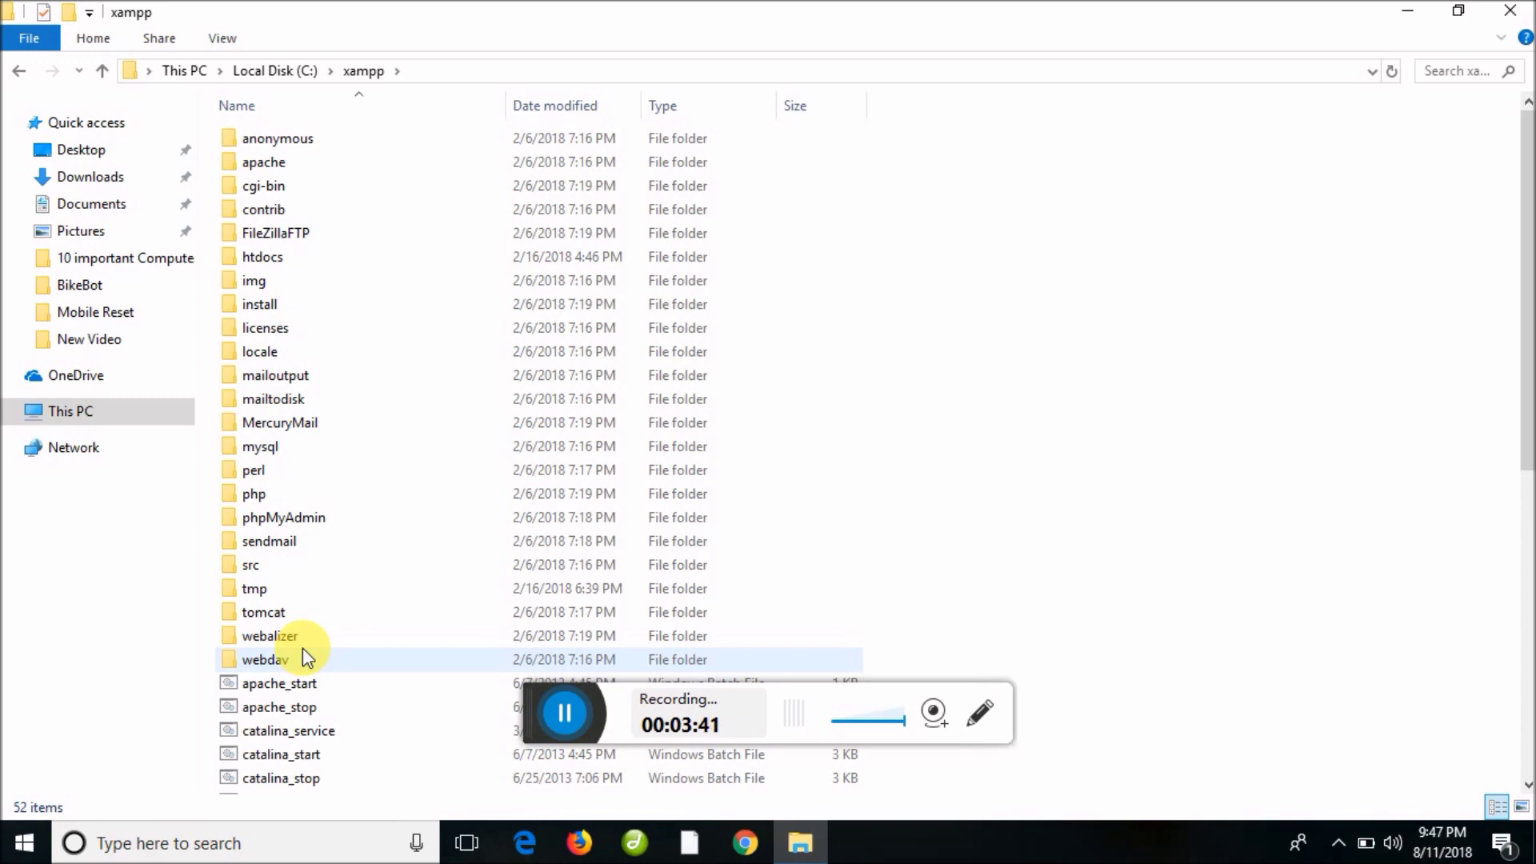
{"action": "double_click", "coordinate": [252, 496]}
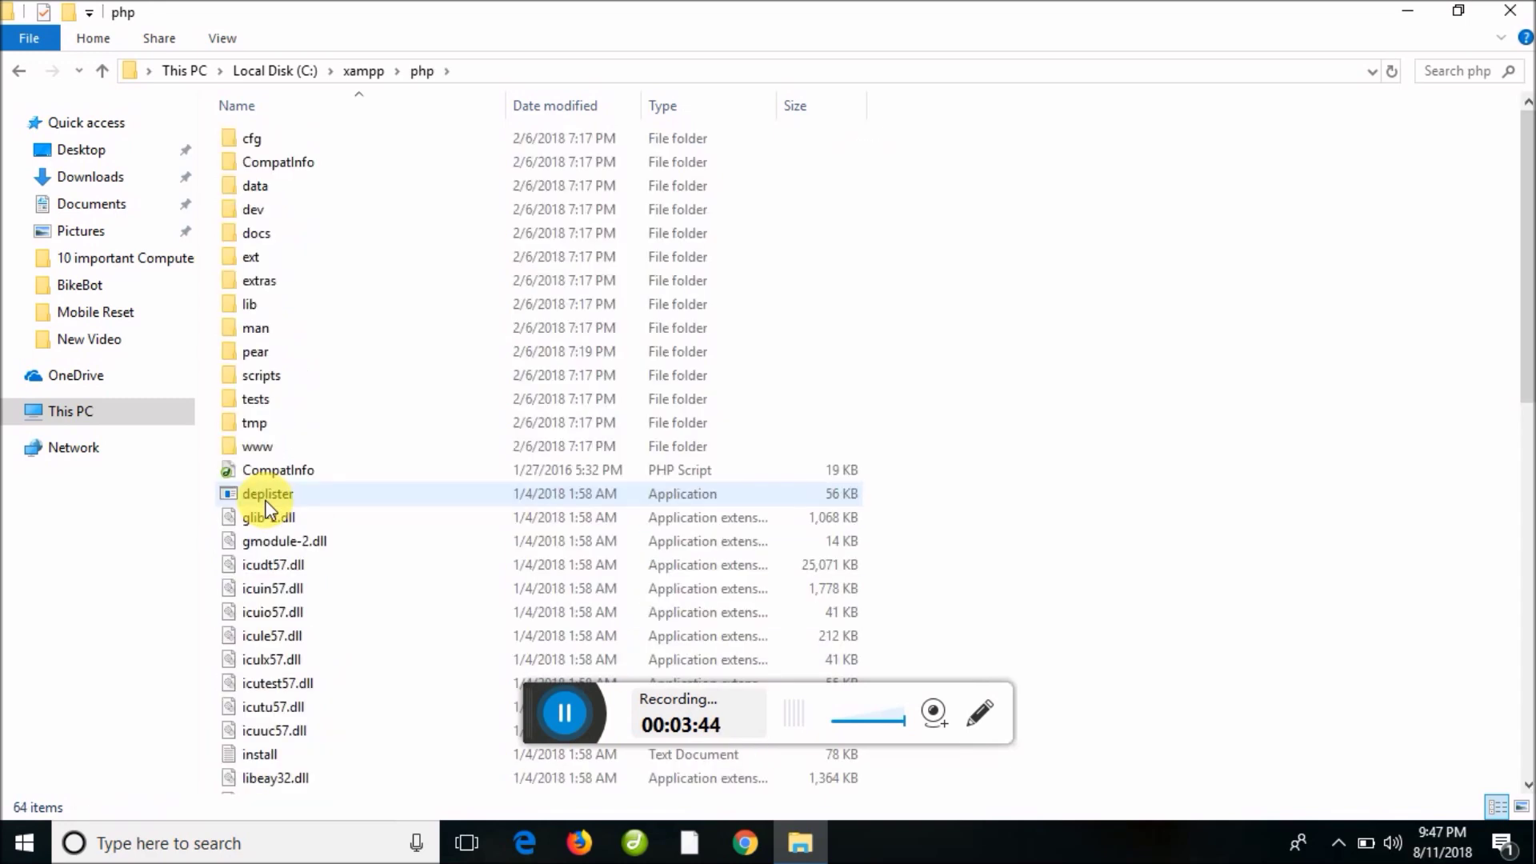
{"action": "double_click", "coordinate": [350, 454]}
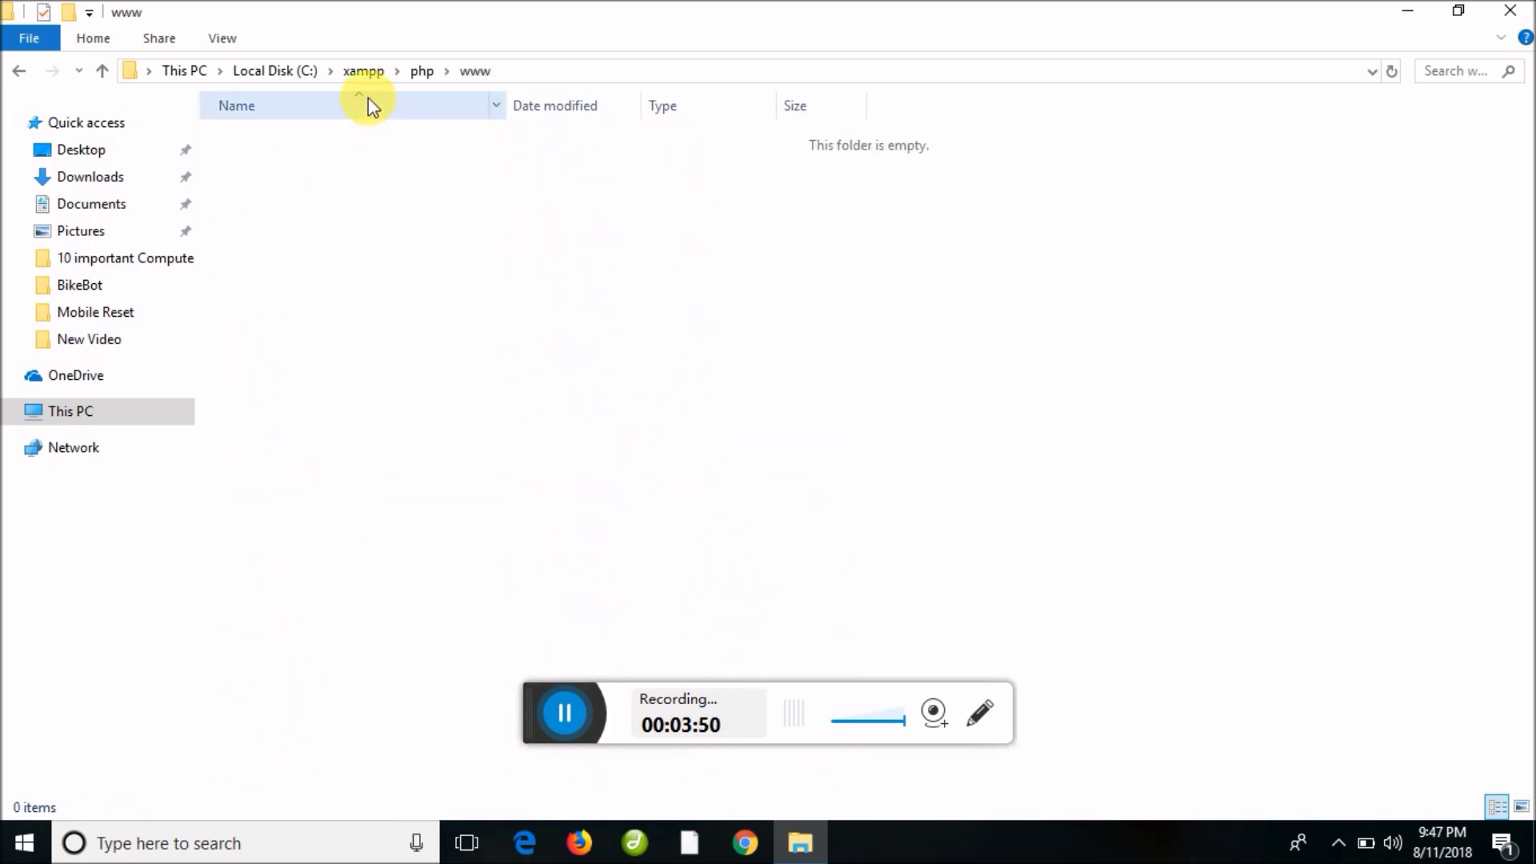
- Return to the xampp folder, look through its contents and search it for "wwwroot"
{"action": "left_click", "coordinate": [364, 70]}
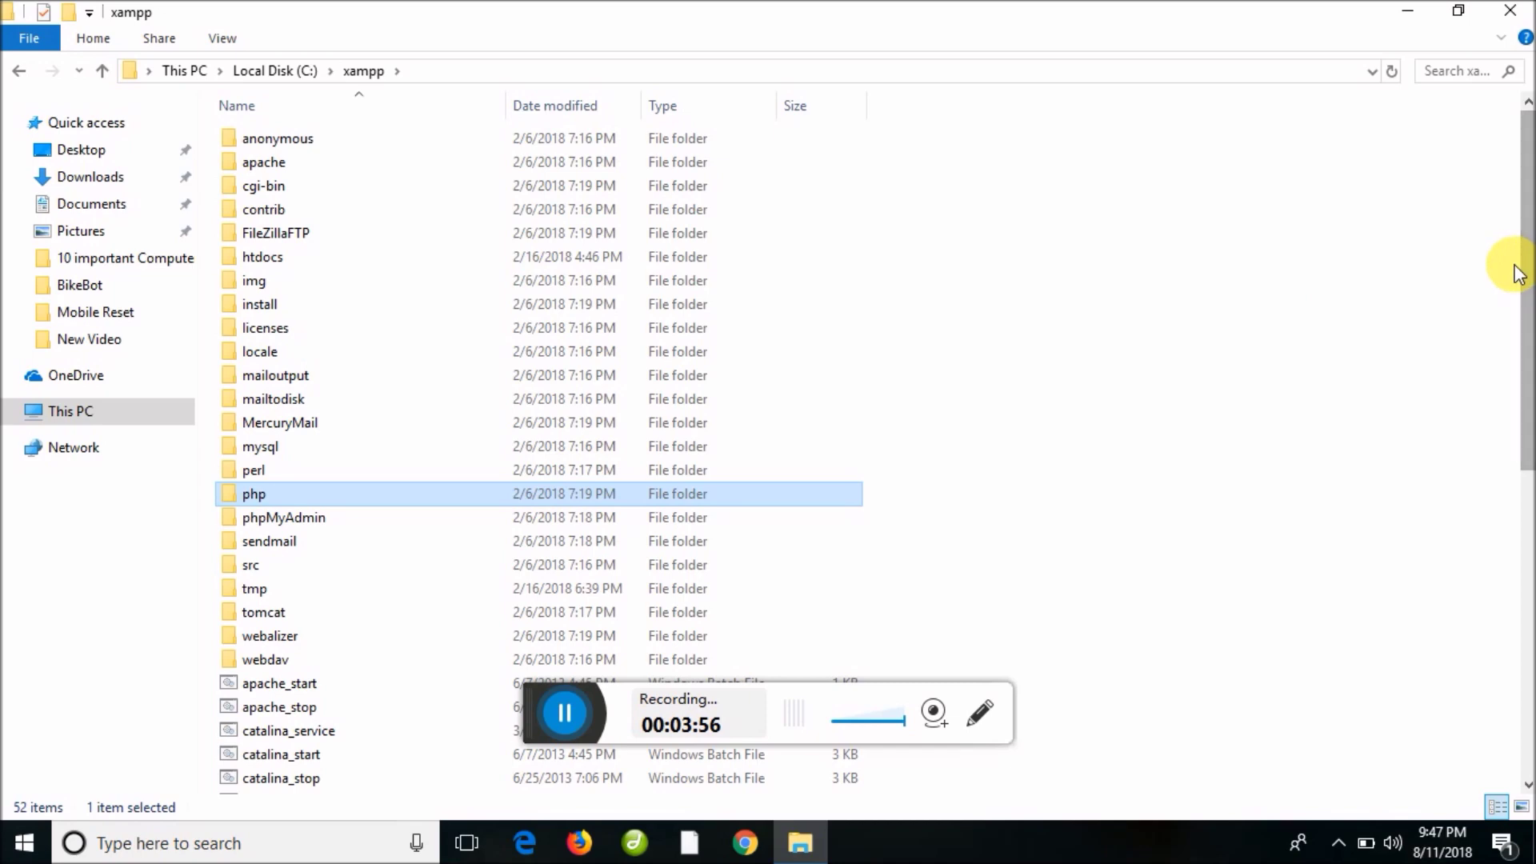
{"action": "left_click_drag", "start_coordinate": [1524, 276], "coordinate": [1525, 719]}
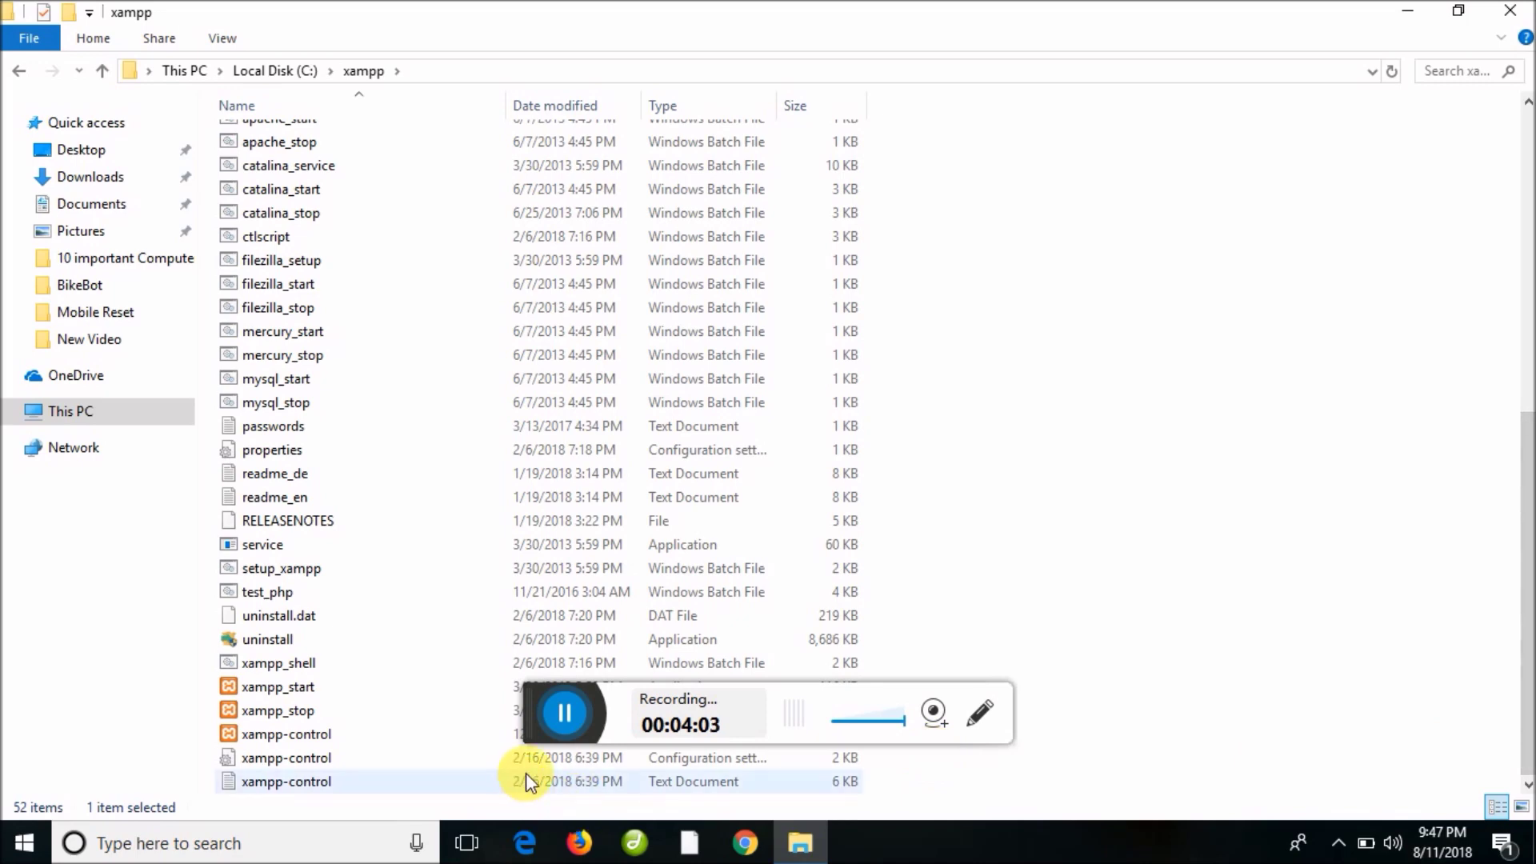
{"action": "left_click_drag", "start_coordinate": [1524, 663], "coordinate": [1524, 208]}
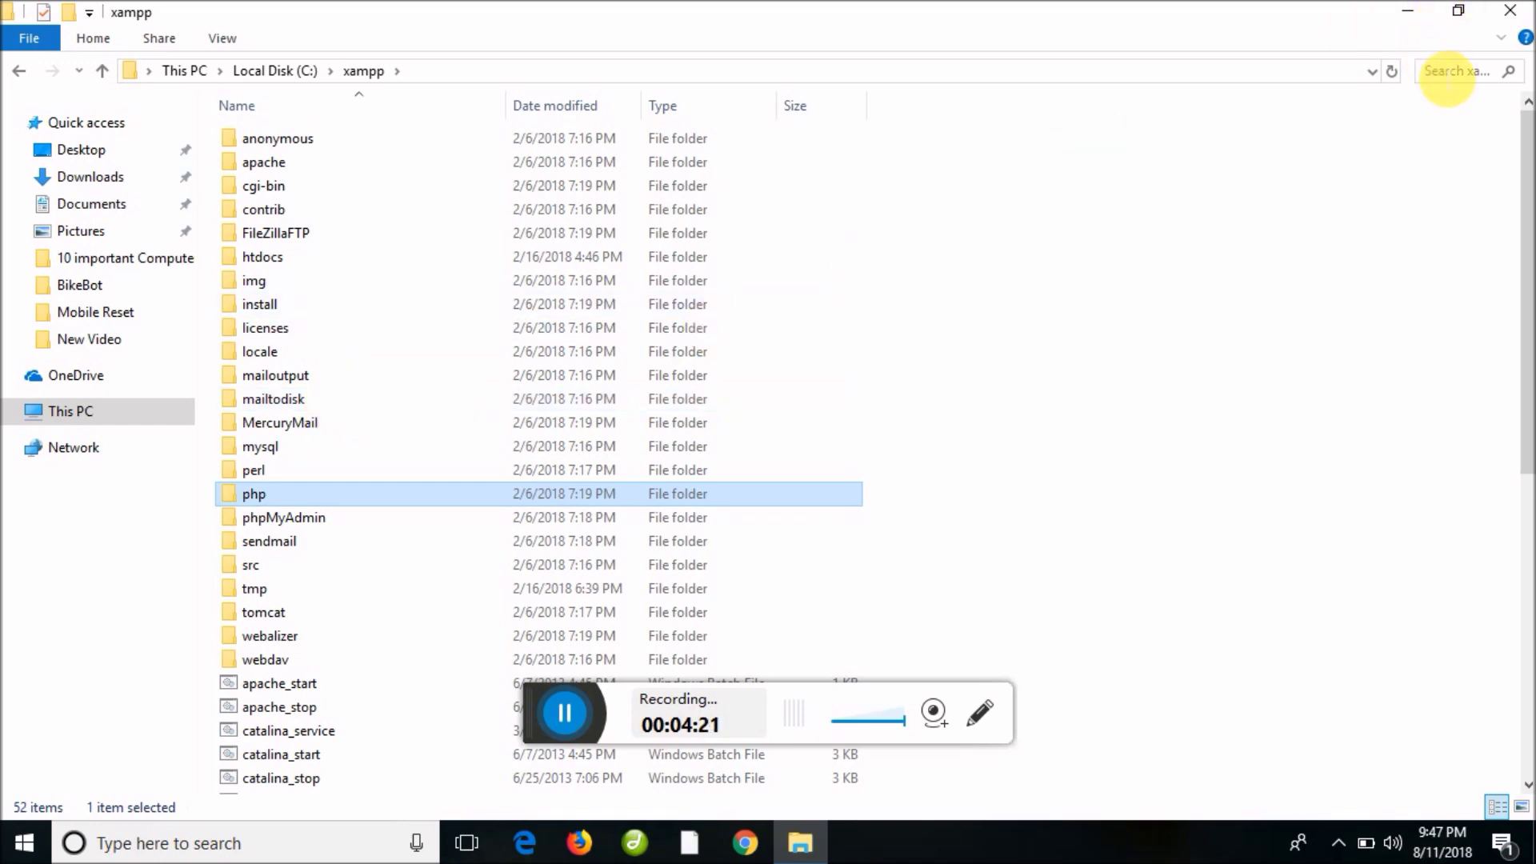
{"action": "left_click", "coordinate": [1447, 74]}
{"action": "type", "text": "www"}
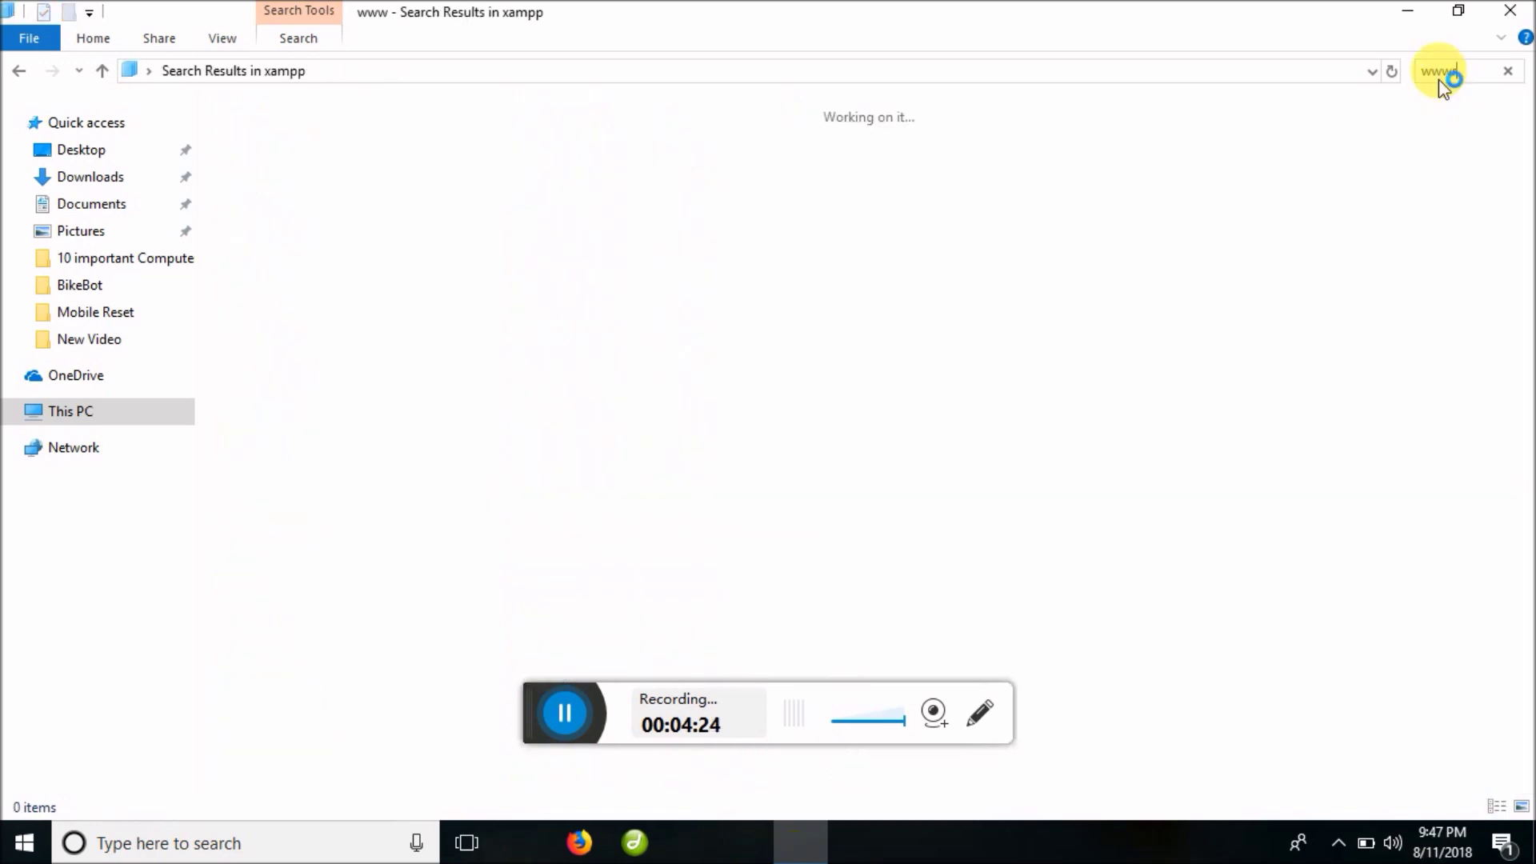
{"action": "type", "text": "root"}
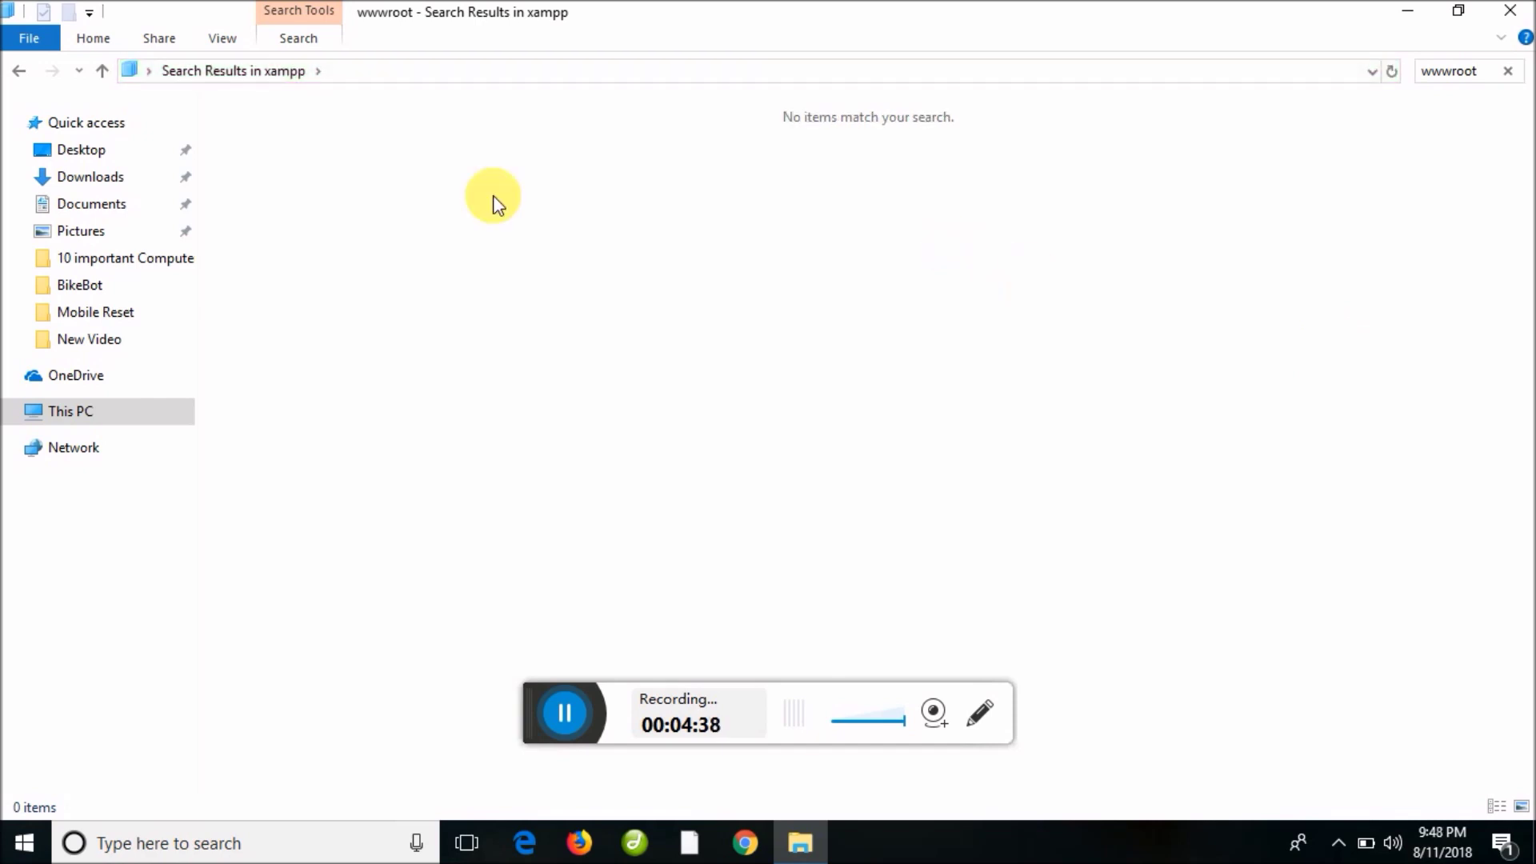
- Leave the search, open the inetpub folder on Local Disk (C:), select wwwroot and close File Explorer
{"action": "left_click", "coordinate": [14, 74]}
{"action": "left_click", "coordinate": [14, 76]}
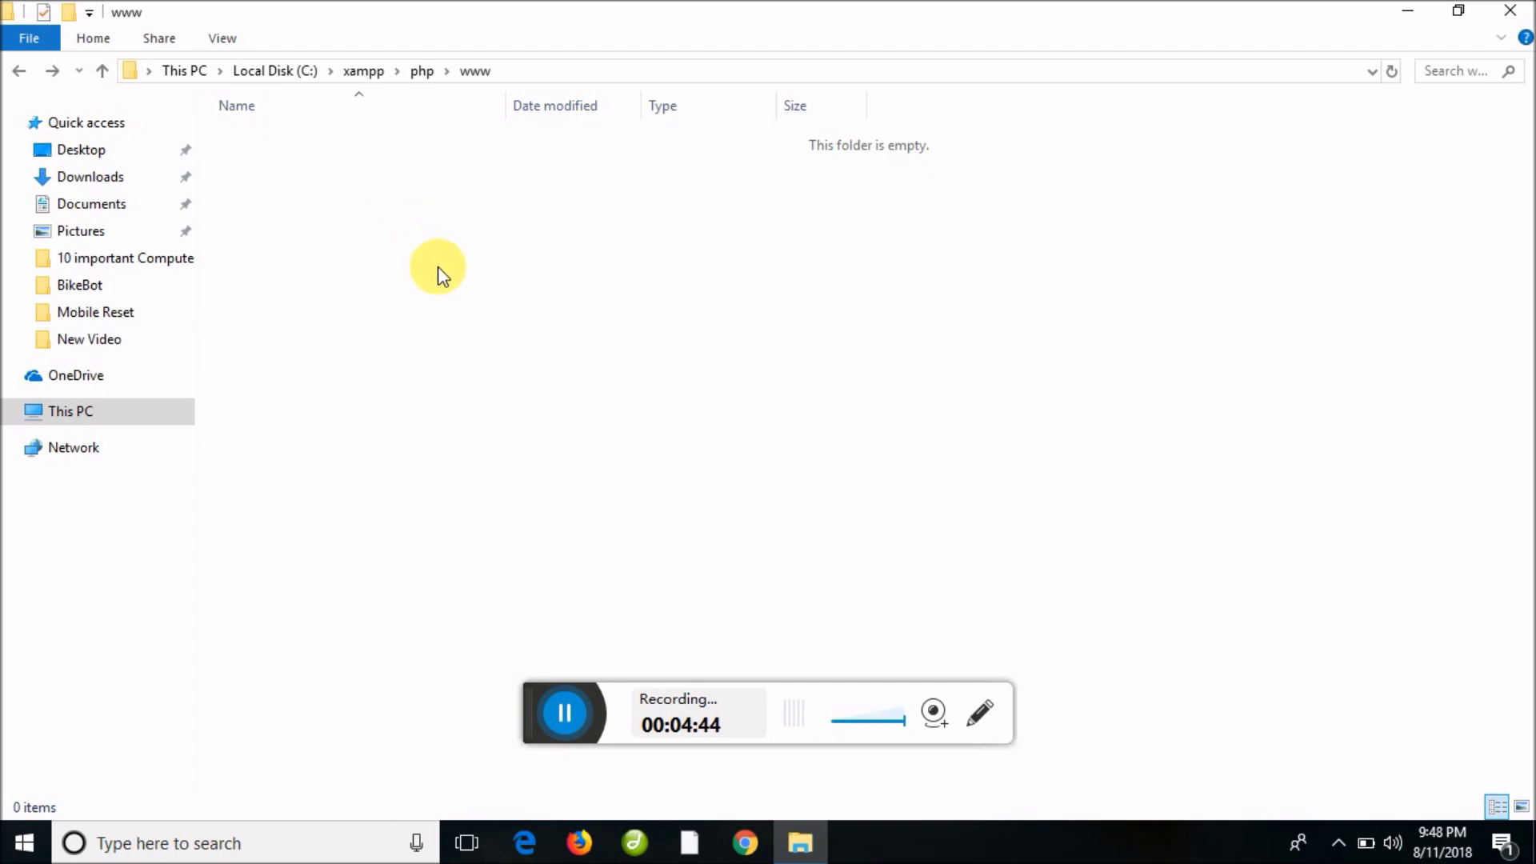
{"action": "left_click", "coordinate": [261, 74]}
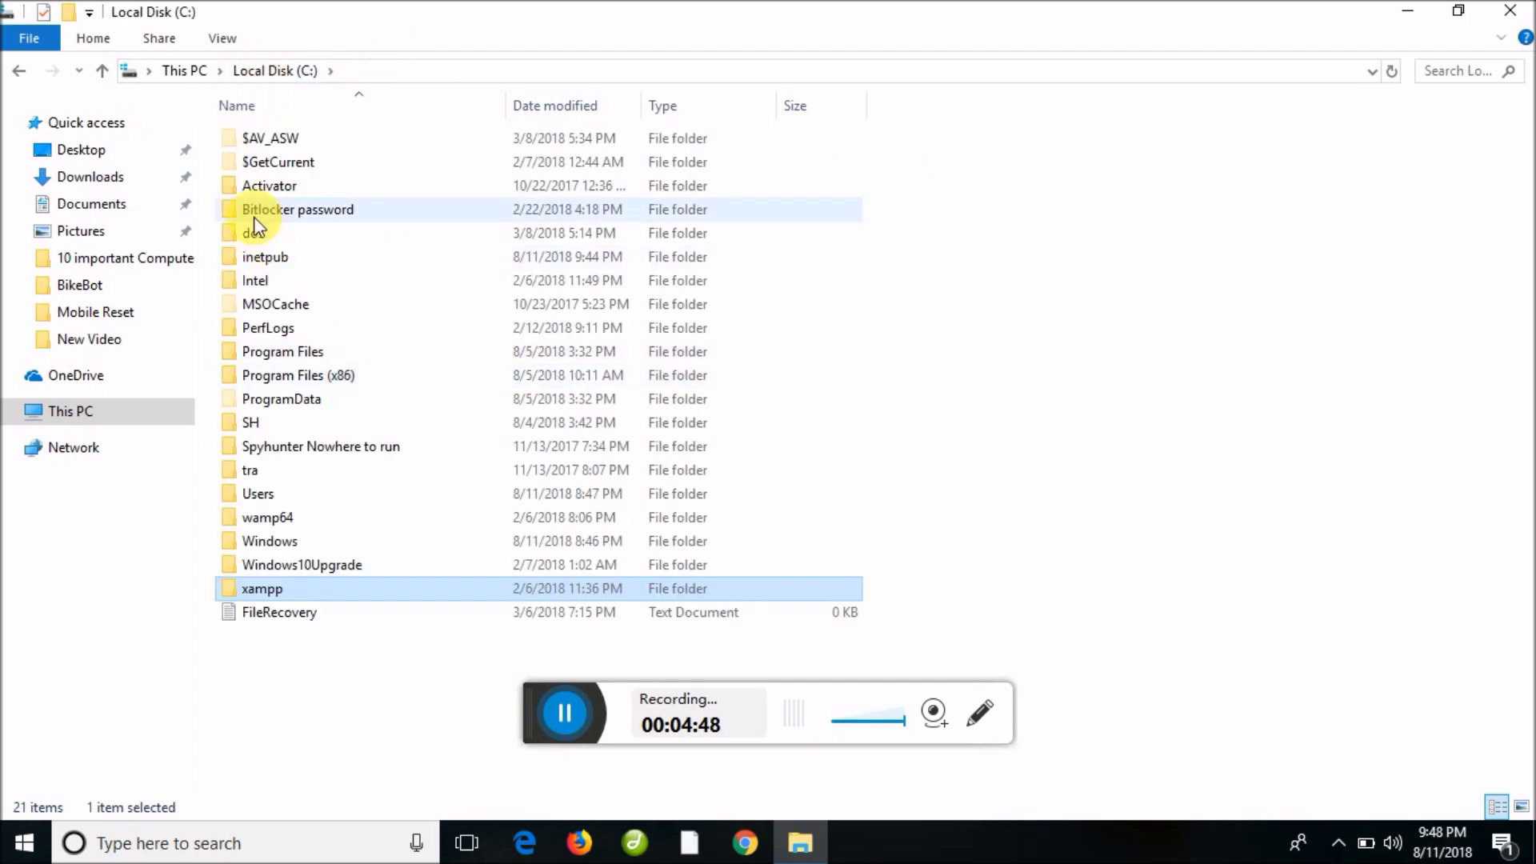
{"action": "double_click", "coordinate": [294, 255]}
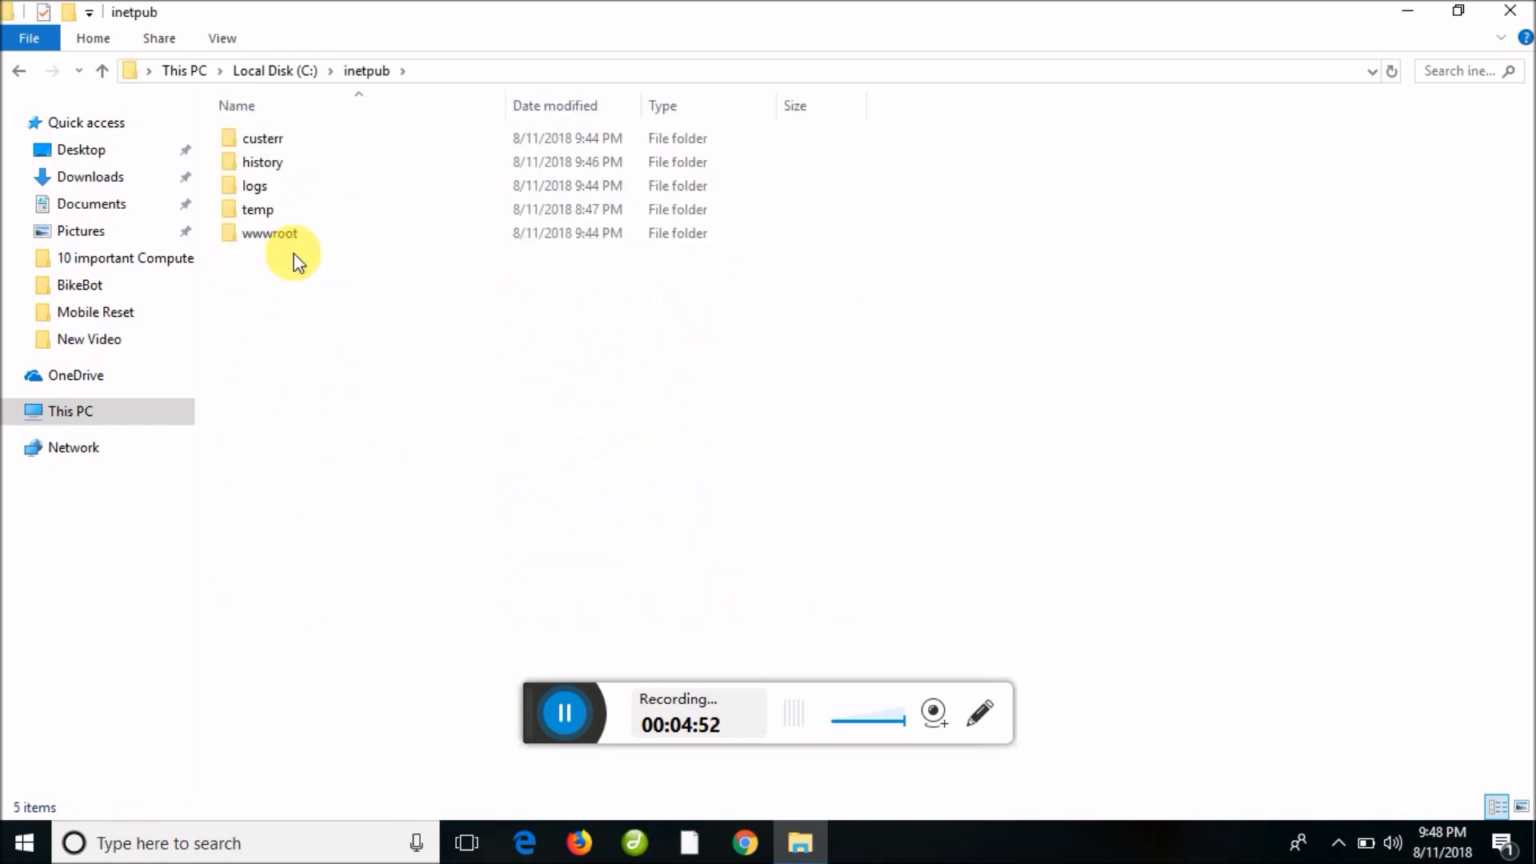
{"action": "double_click", "coordinate": [296, 228]}
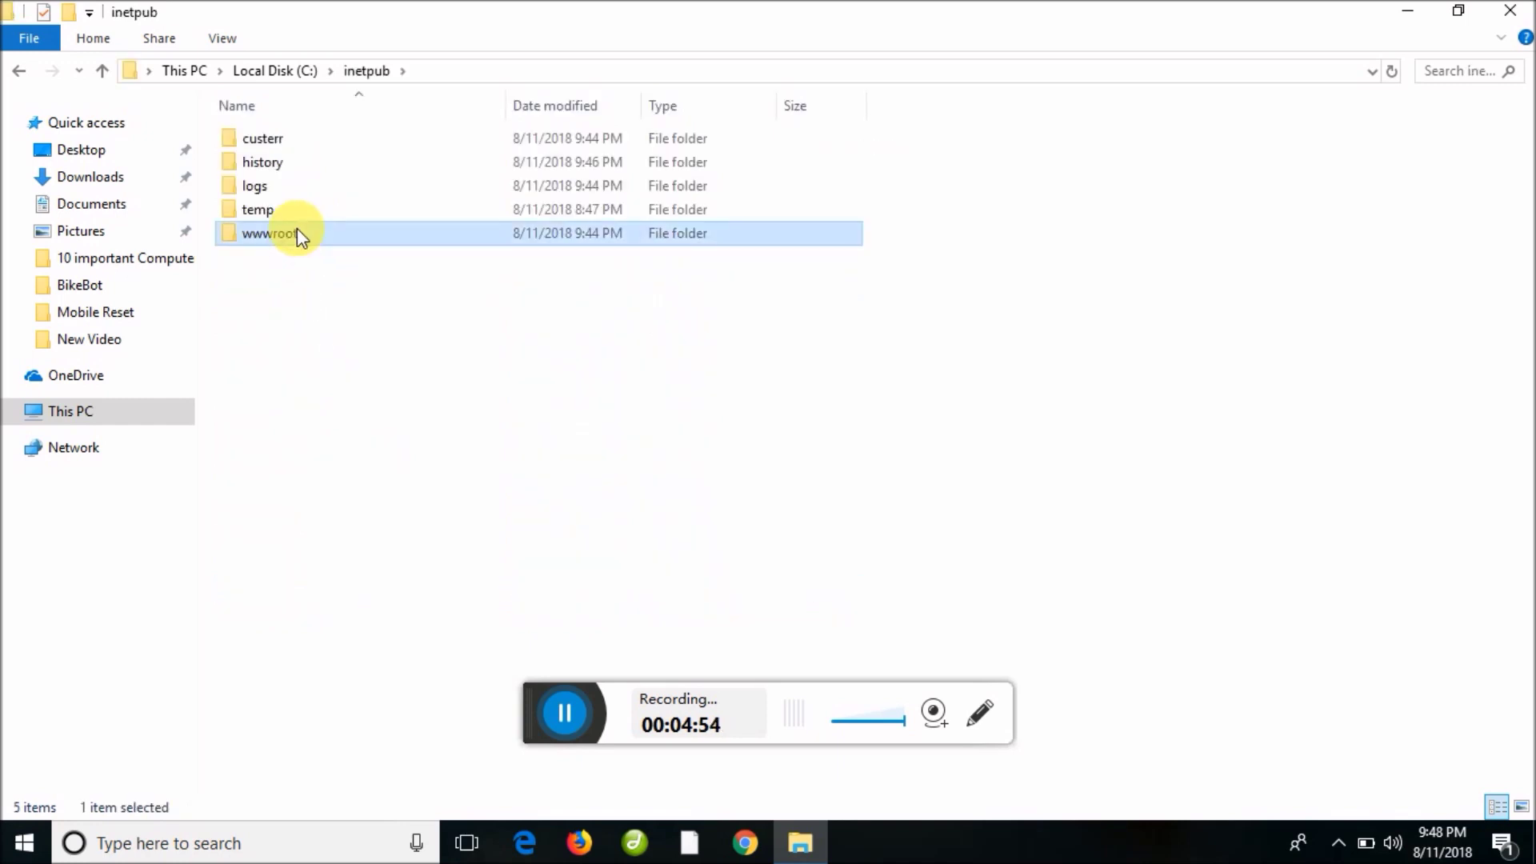
{"action": "left_click", "coordinate": [1523, 14]}
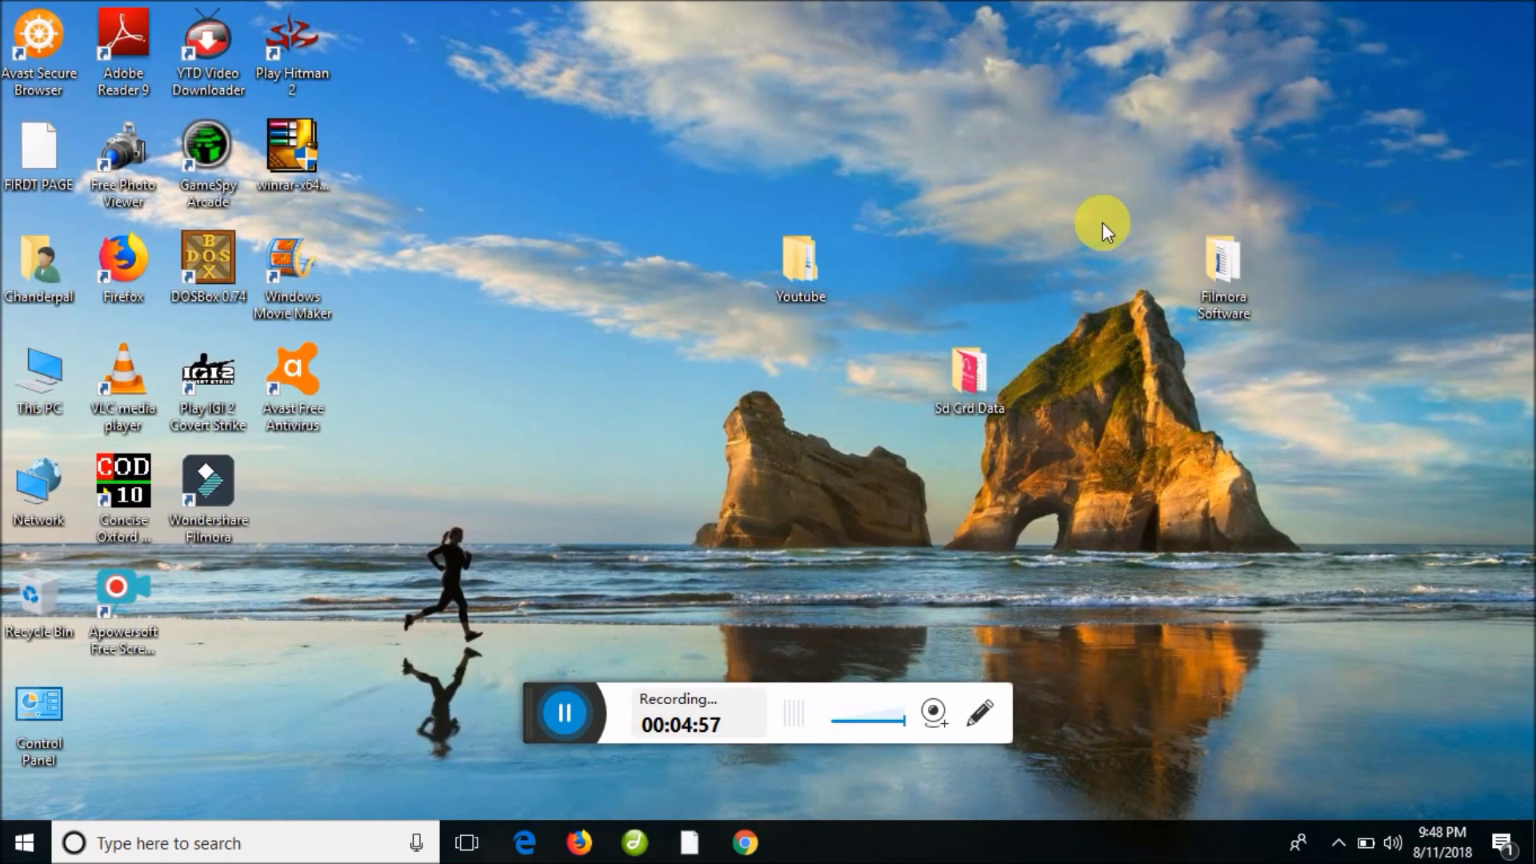
{"action": "right_click", "coordinate": [742, 310]}
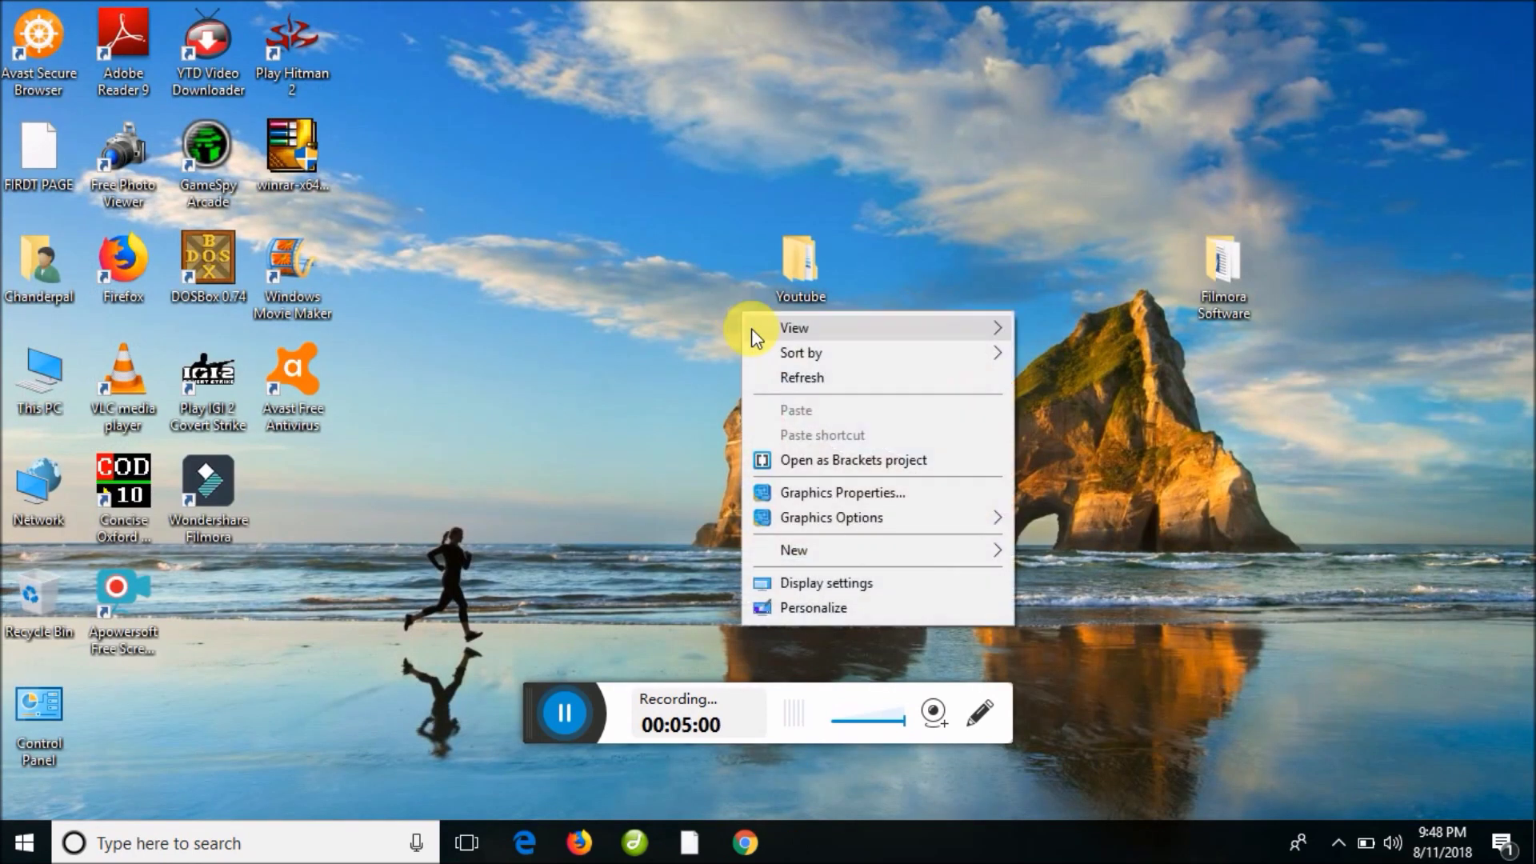
{"action": "left_click", "coordinate": [786, 372]}
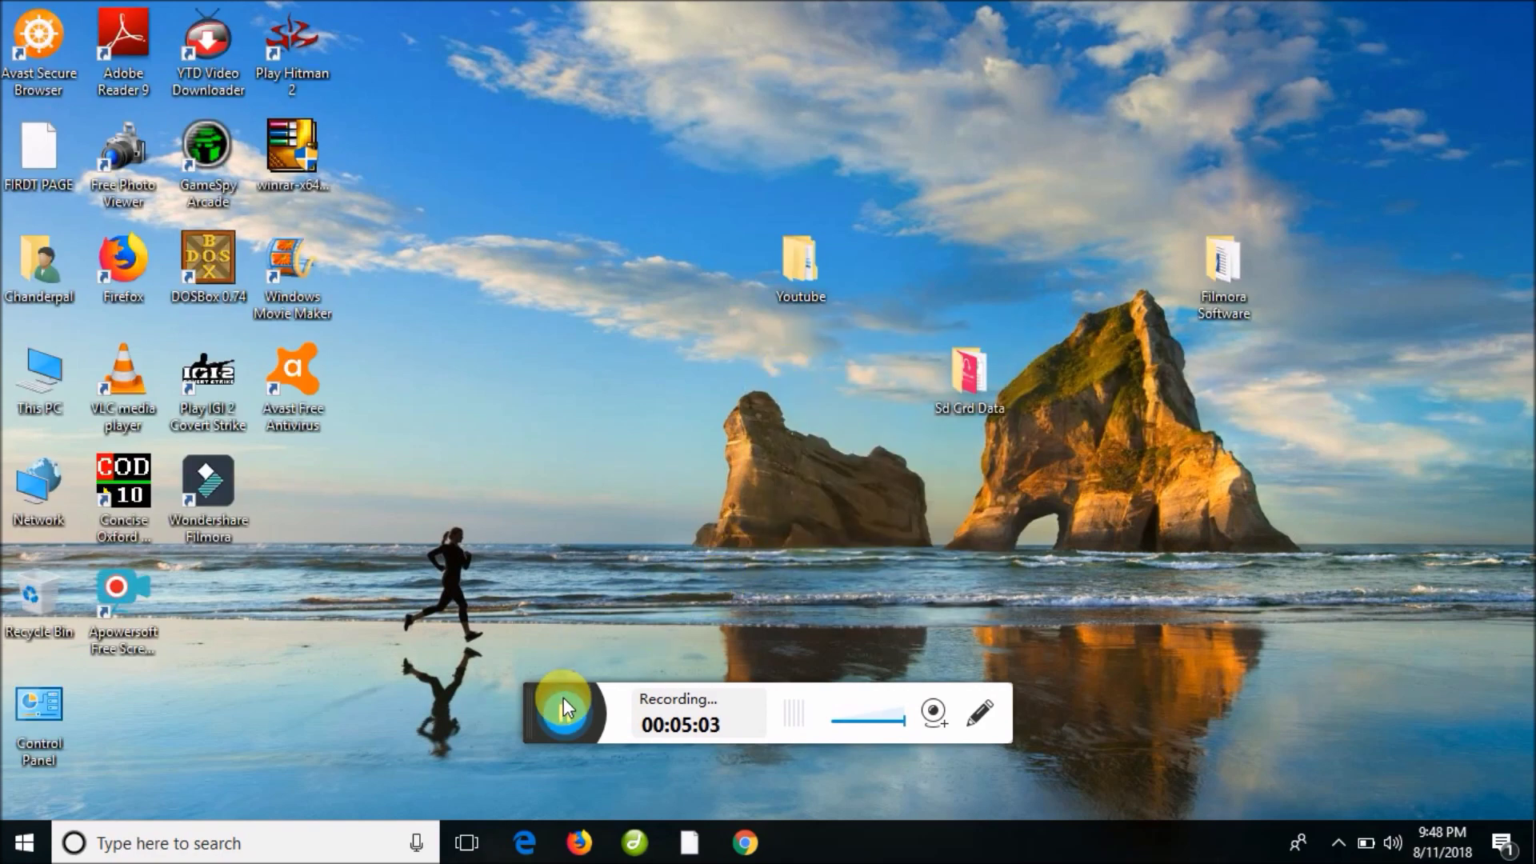